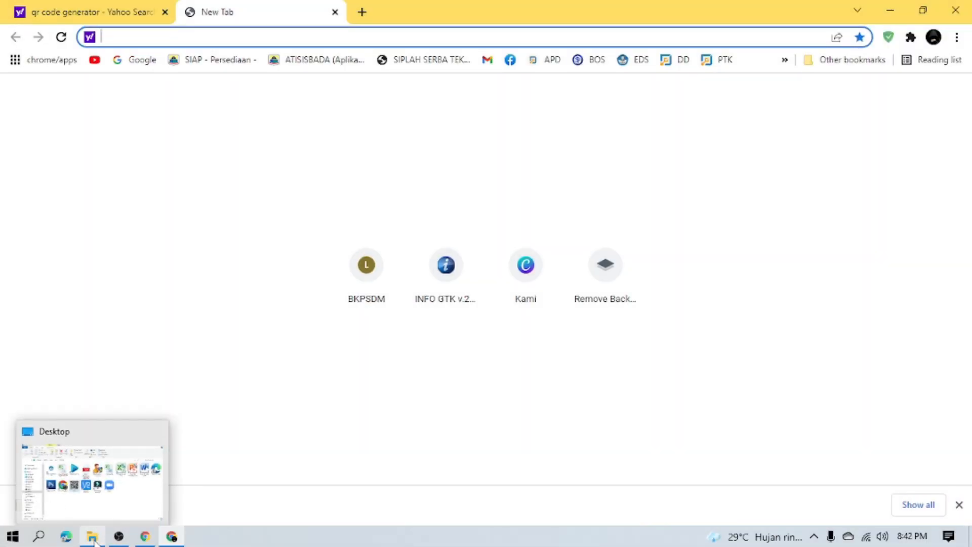
{"action": "left_click", "coordinate": [95, 540]}
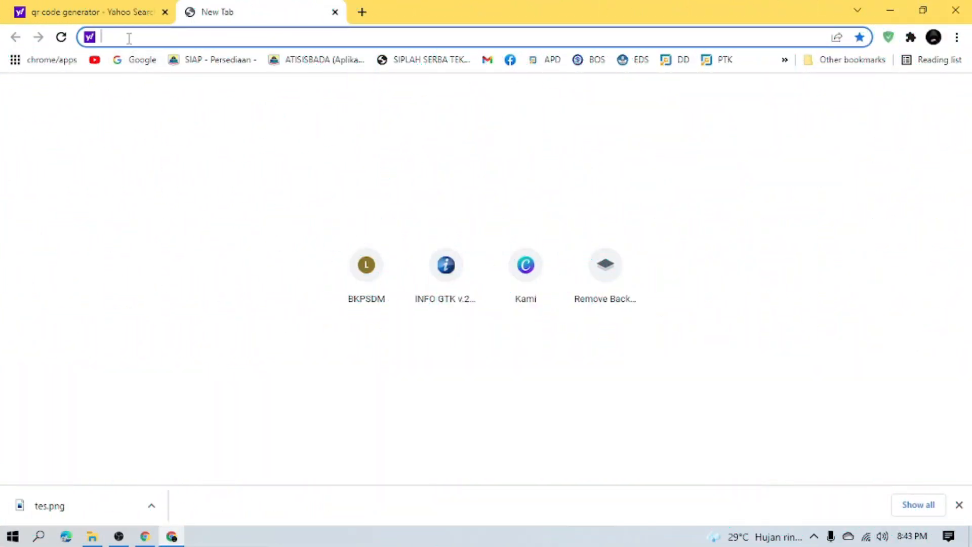
Step: Search Google for "qr code generator" and open the the-qrcode-generator.com result
{"action": "left_click", "coordinate": [138, 60]}
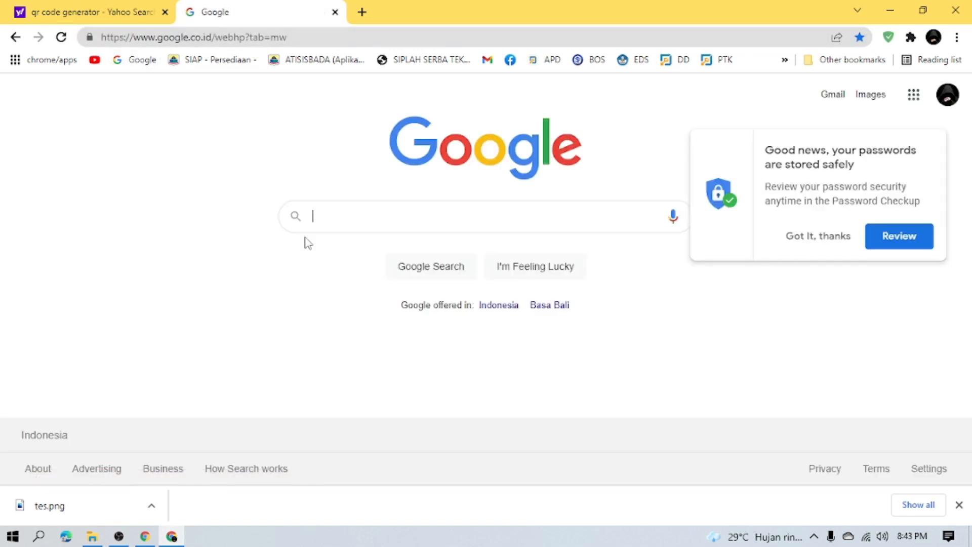
{"action": "left_click", "coordinate": [337, 217]}
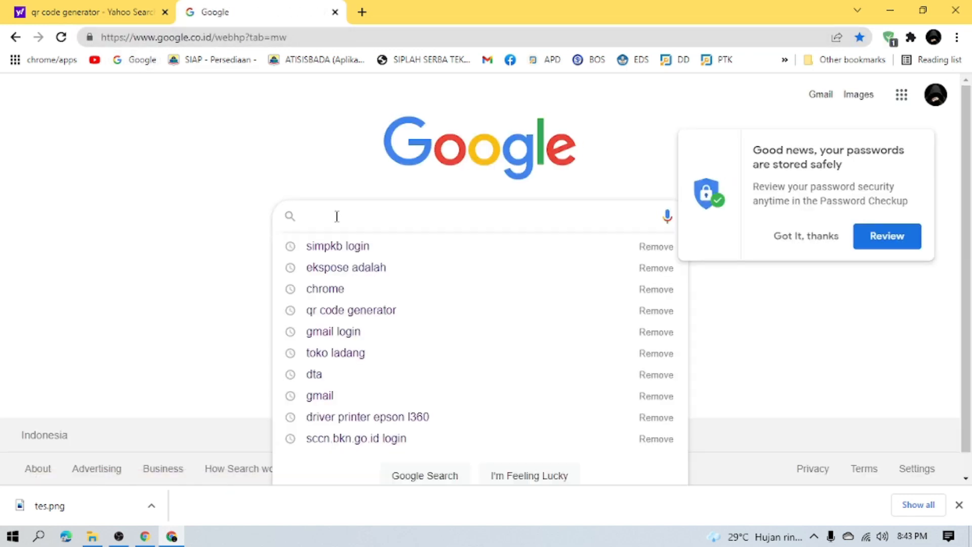
{"action": "type", "text": "qr"}
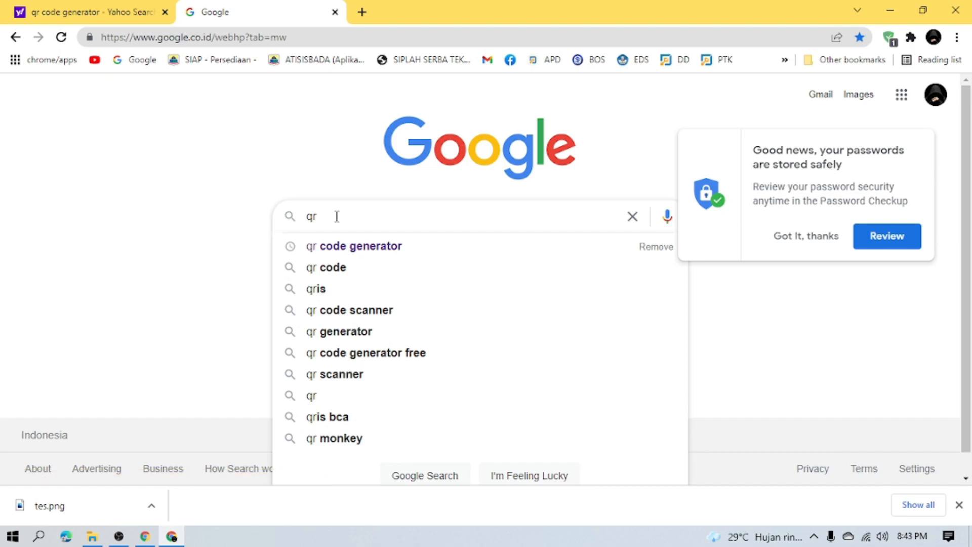
{"action": "left_click", "coordinate": [377, 246]}
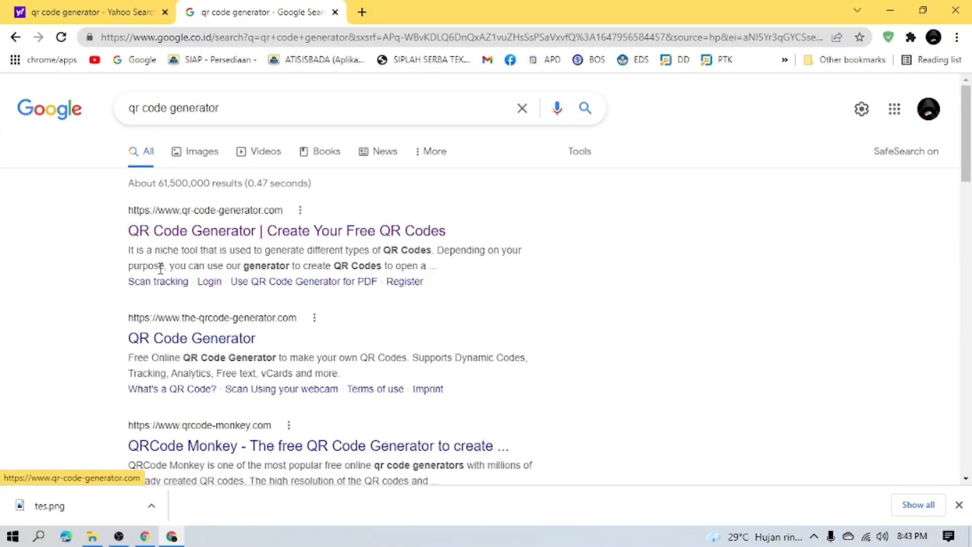
{"action": "scroll", "coordinate": [173, 315], "scroll_direction": "down", "scroll_amount": 2}
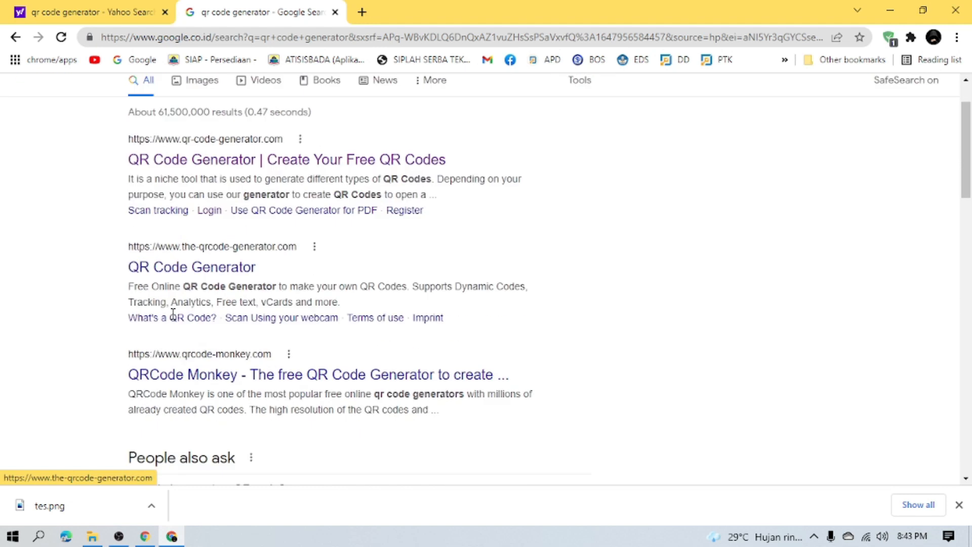
{"action": "left_click", "coordinate": [186, 273]}
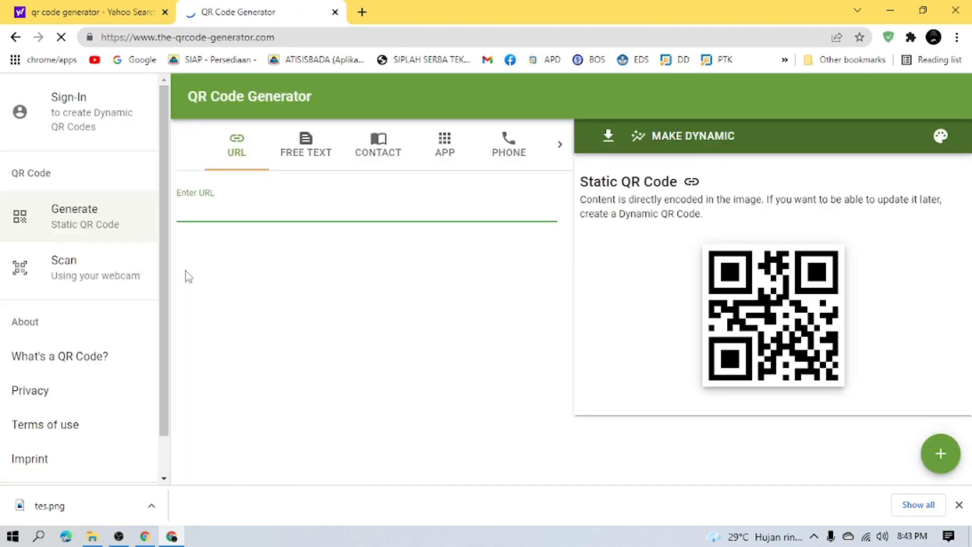
Step: Open the QR.io ad result from the existing Yahoo search and go to the site's home page to view its generator
{"action": "left_click", "coordinate": [117, 8]}
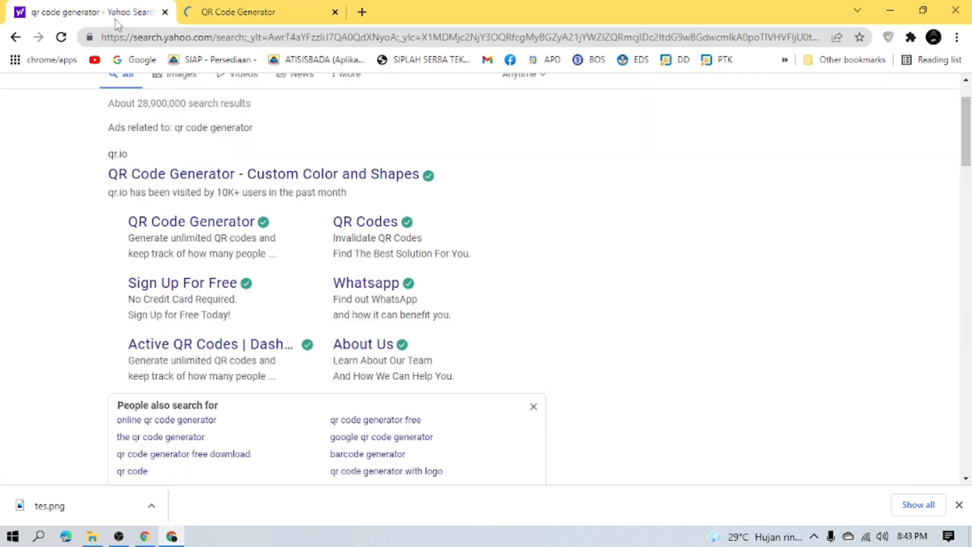
{"action": "left_click", "coordinate": [186, 174]}
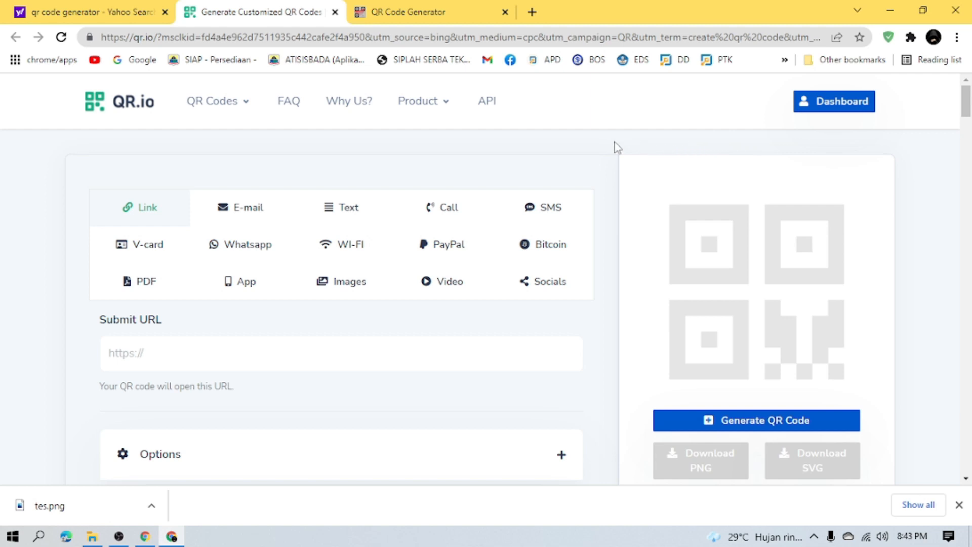
{"action": "left_click", "coordinate": [120, 111]}
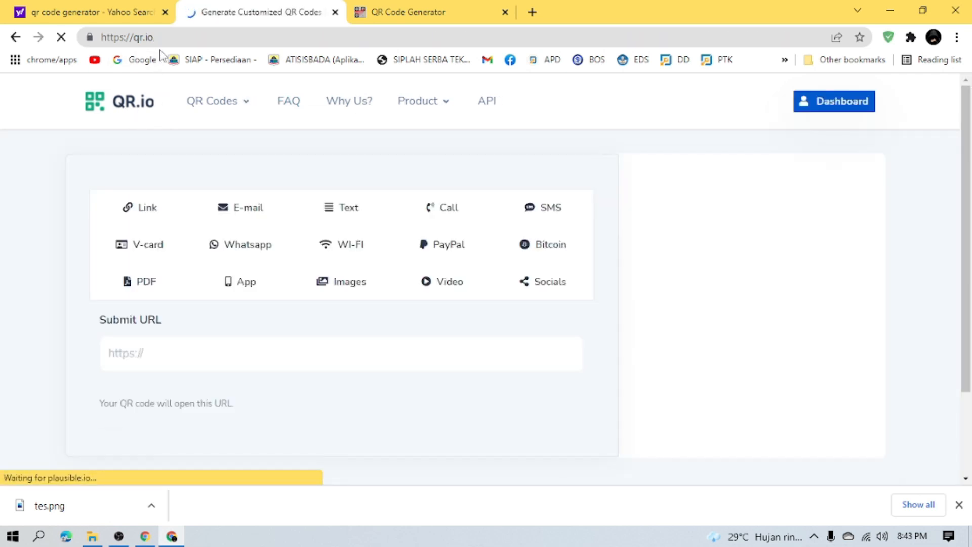
{"action": "scroll", "coordinate": [778, 326], "scroll_direction": "down", "scroll_amount": 5}
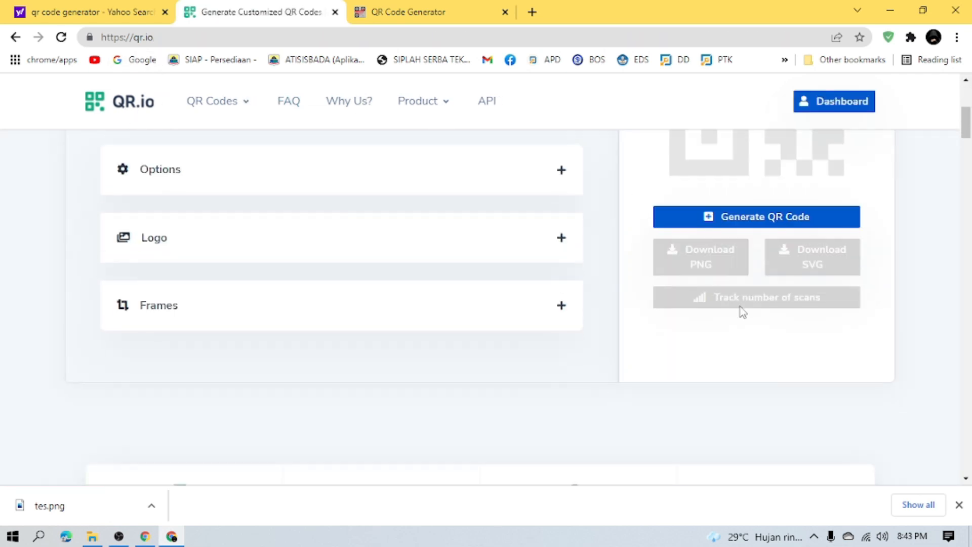
{"action": "scroll", "coordinate": [741, 311], "scroll_direction": "up", "scroll_amount": 4}
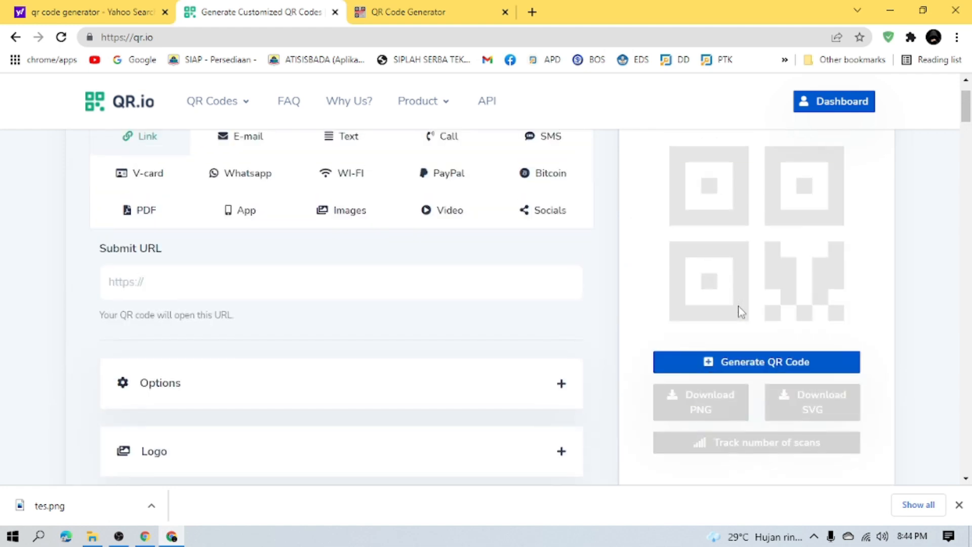
{"action": "scroll", "coordinate": [741, 311], "scroll_direction": "up", "scroll_amount": 1}
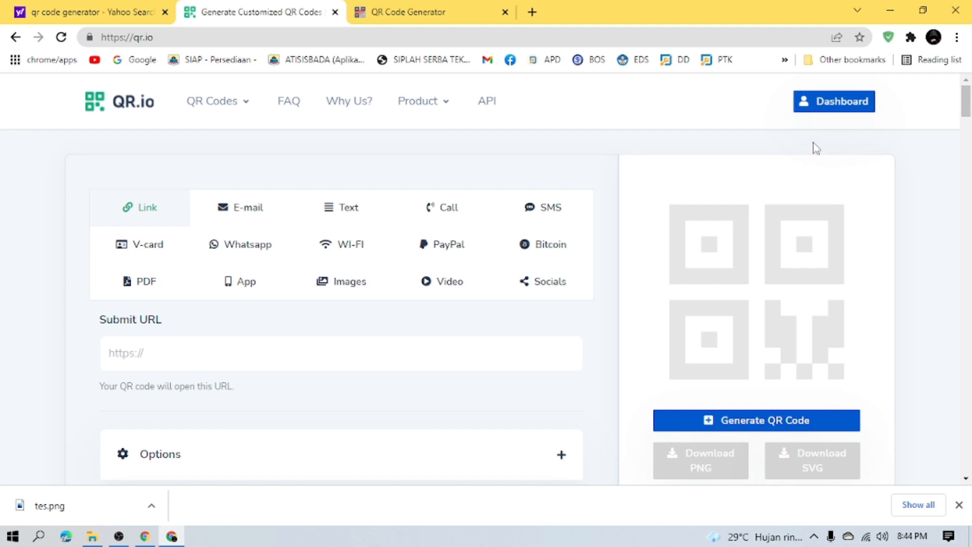
Step: Open the QR.io account dashboard and start creating a new QR code
{"action": "left_click", "coordinate": [833, 101]}
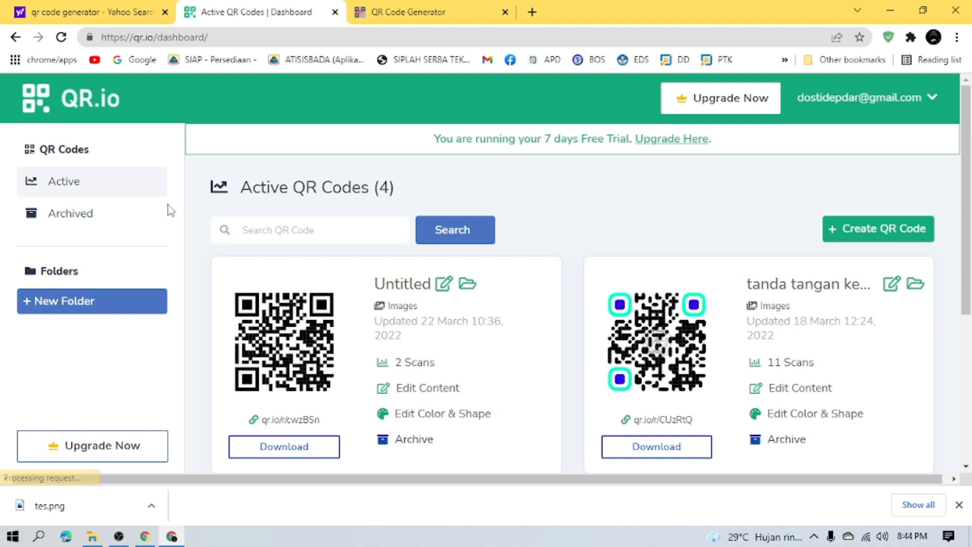
{"action": "mouse_move", "coordinate": [967, 143]}
{"action": "left_mouse_down"}
{"action": "mouse_move", "coordinate": [968, 276]}
{"action": "mouse_move", "coordinate": [970, 159]}
{"action": "left_mouse_up"}
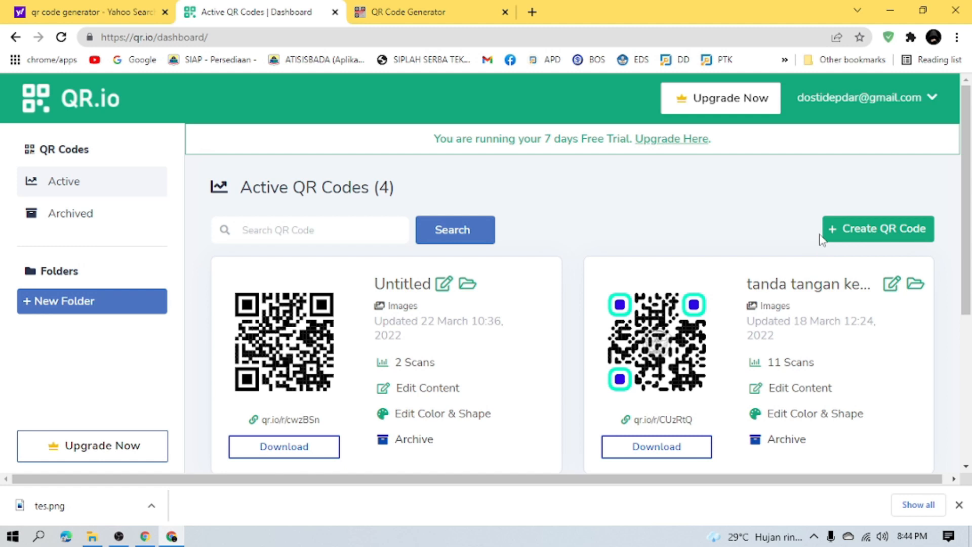
{"action": "left_click", "coordinate": [871, 234]}
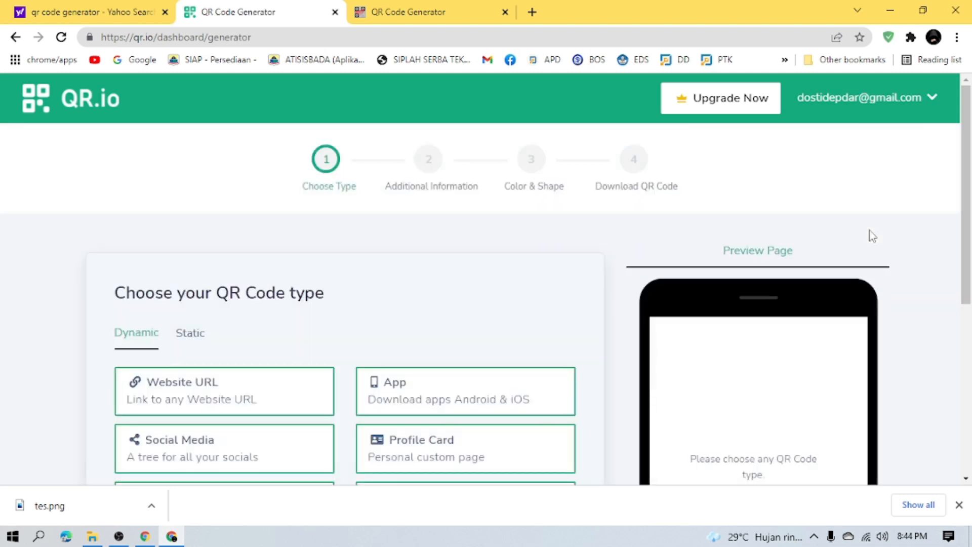
Step: Choose the dynamic Images type for the QR code, look through its sample preview, and continue to Additional Information
{"action": "scroll", "coordinate": [872, 236], "scroll_direction": "down", "scroll_amount": 4}
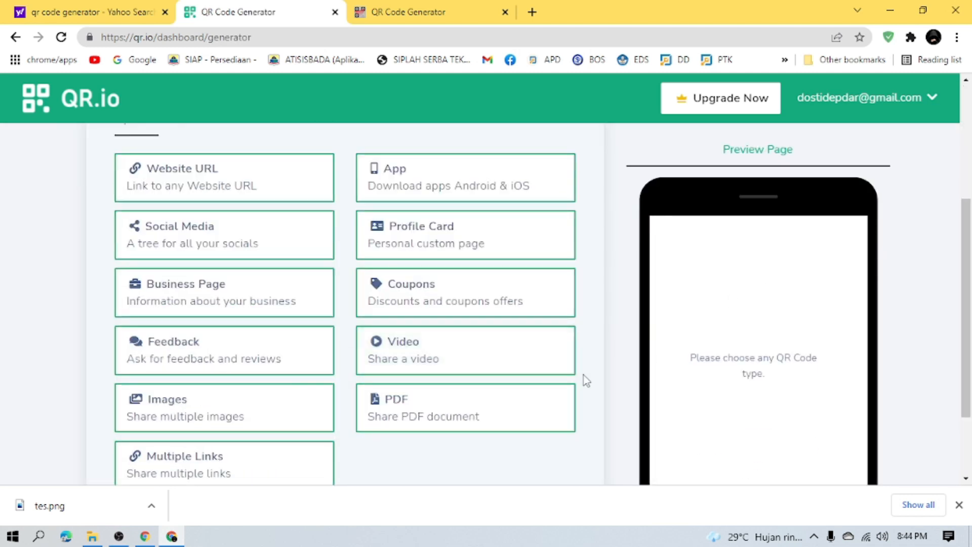
{"action": "left_click_drag", "start_coordinate": [966, 271], "coordinate": [966, 302]}
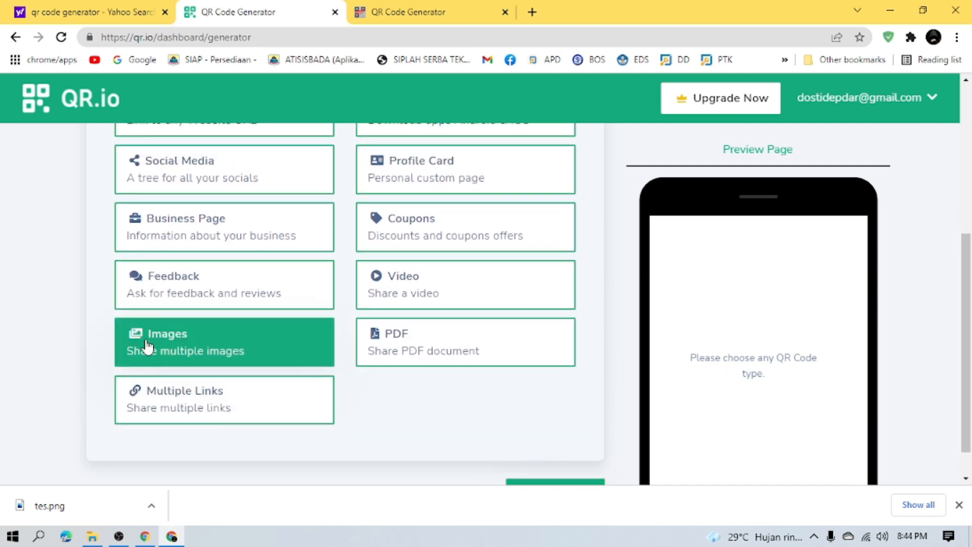
{"action": "left_click", "coordinate": [177, 351]}
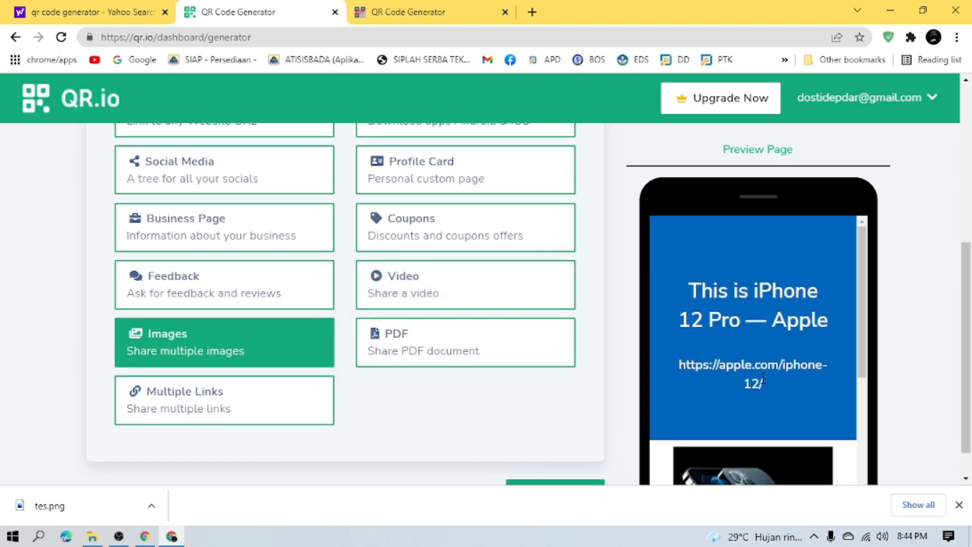
{"action": "scroll", "coordinate": [763, 379], "scroll_direction": "up", "scroll_amount": 1}
{"action": "scroll", "coordinate": [763, 379], "scroll_direction": "down", "scroll_amount": 2}
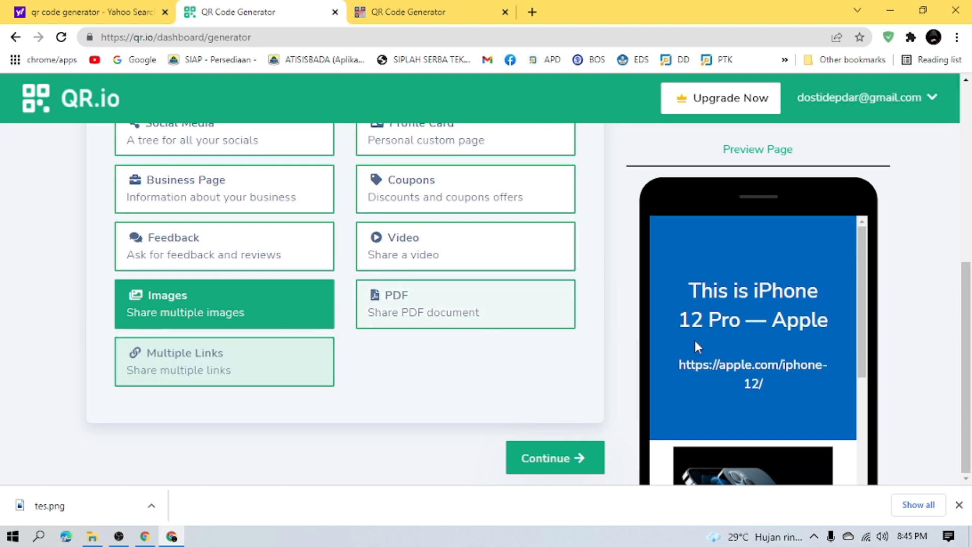
{"action": "scroll", "coordinate": [756, 311], "scroll_direction": "down", "scroll_amount": 5}
{"action": "scroll", "coordinate": [754, 314], "scroll_direction": "up", "scroll_amount": 1}
{"action": "scroll", "coordinate": [739, 407], "scroll_direction": "down", "scroll_amount": 2}
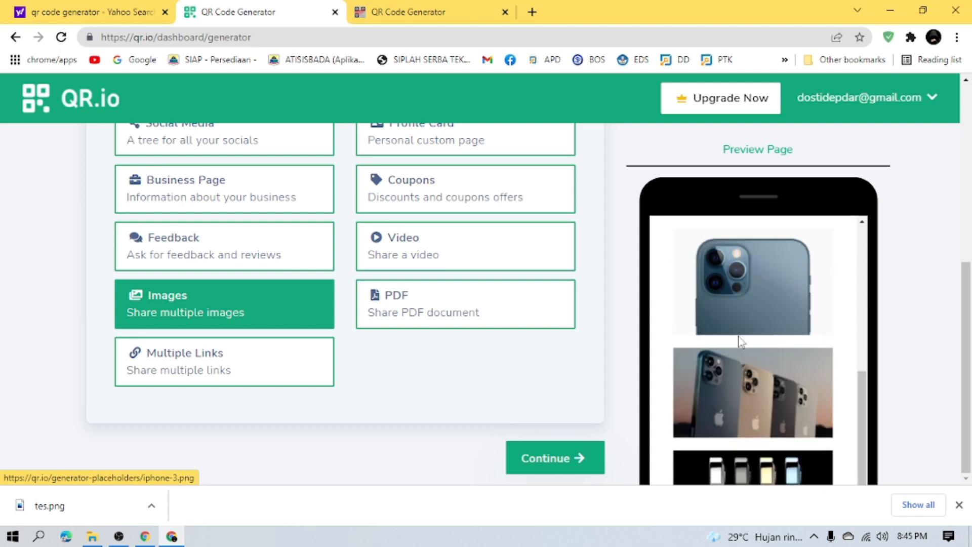
{"action": "scroll", "coordinate": [725, 414], "scroll_direction": "up", "scroll_amount": 1}
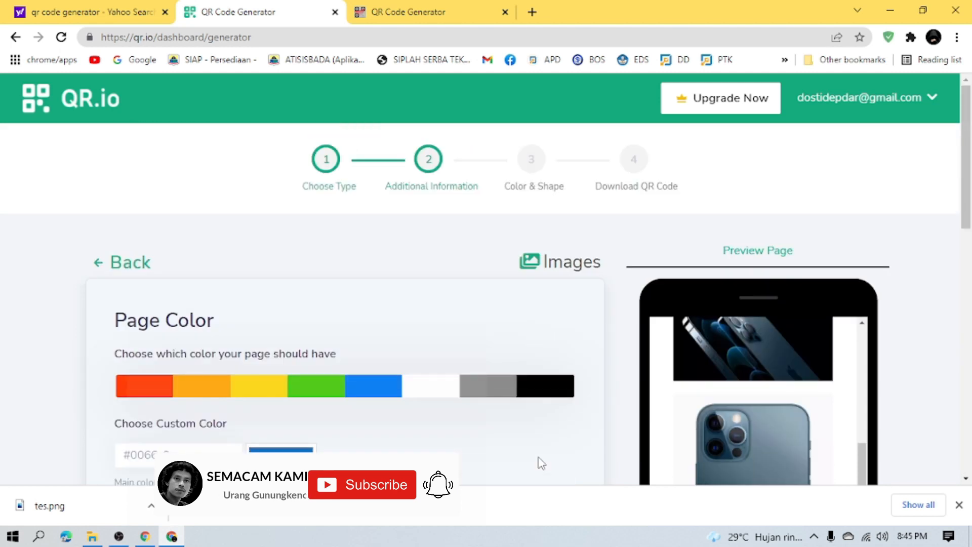
Step: Delete all four sample iPhone images from the Images section of the page information
{"action": "scroll", "coordinate": [541, 463], "scroll_direction": "down", "scroll_amount": 8}
{"action": "scroll", "coordinate": [414, 427], "scroll_direction": "down", "scroll_amount": 4}
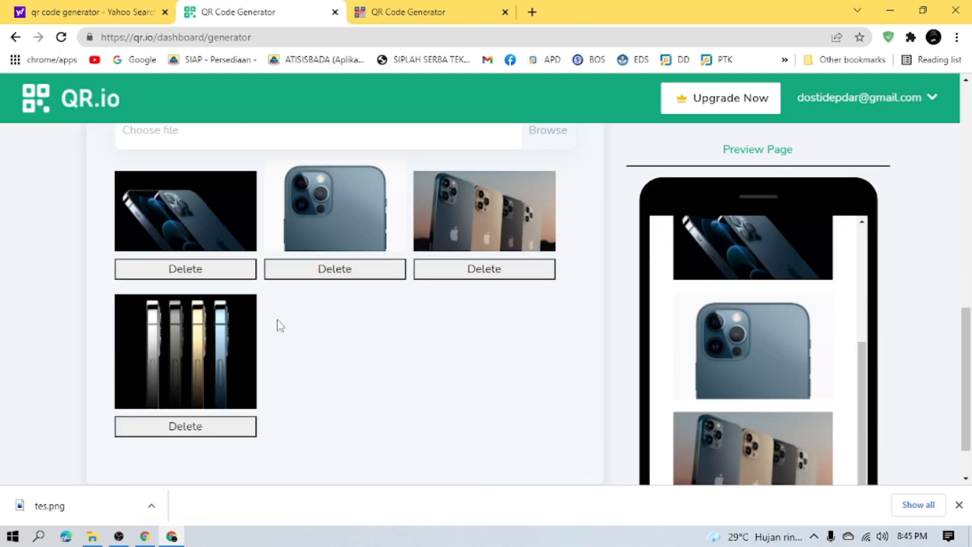
{"action": "scroll", "coordinate": [369, 405], "scroll_direction": "up", "scroll_amount": 1}
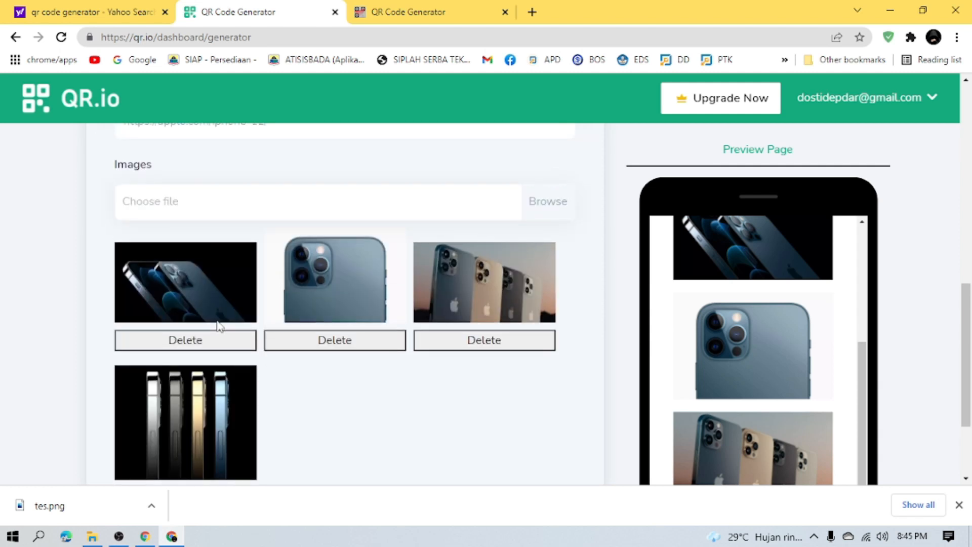
{"action": "scroll", "coordinate": [230, 390], "scroll_direction": "down", "scroll_amount": 1}
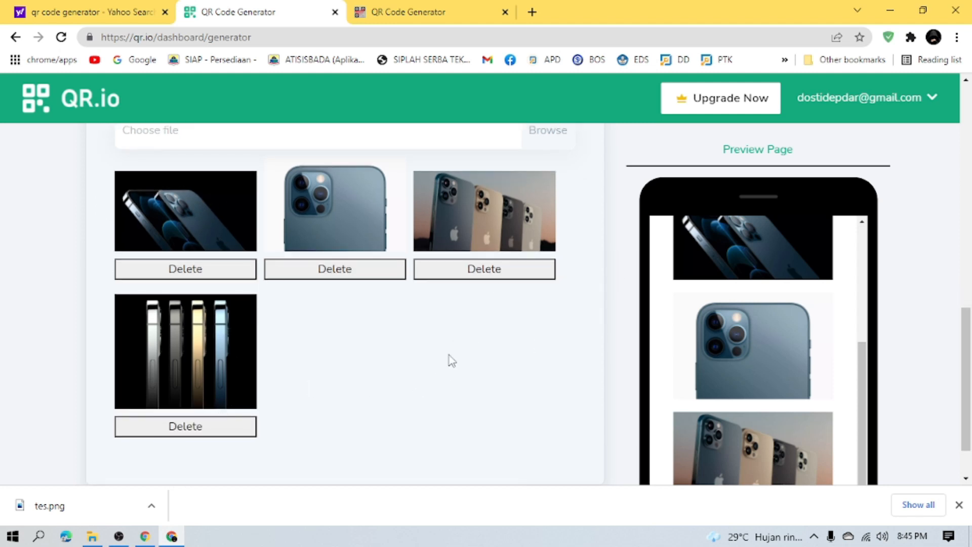
{"action": "left_click", "coordinate": [211, 429]}
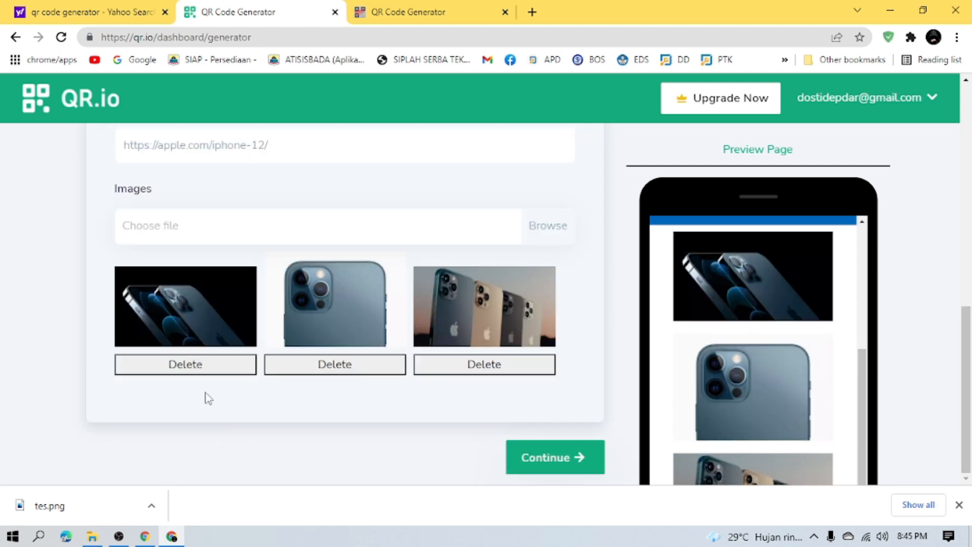
{"action": "left_click", "coordinate": [202, 370]}
{"action": "left_click", "coordinate": [335, 364]}
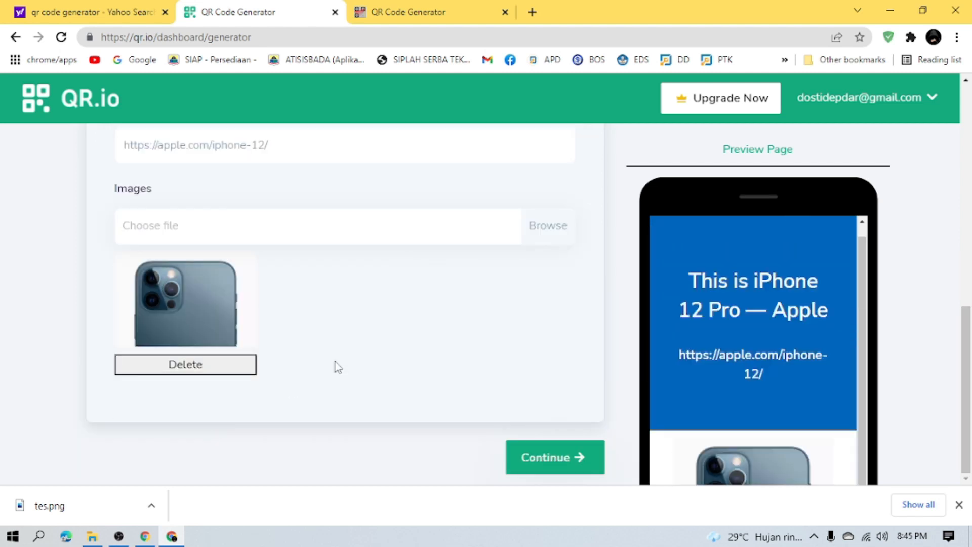
{"action": "left_click", "coordinate": [223, 369]}
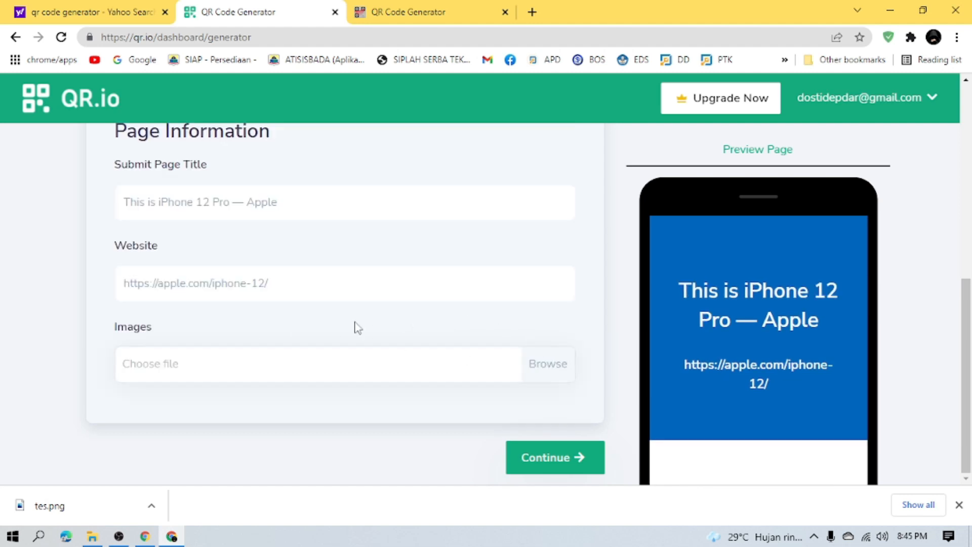
Step: Upload the black signature image on a white background from the ttd Kepsek folder on DATA (D:) as the page's image
{"action": "left_click", "coordinate": [549, 364]}
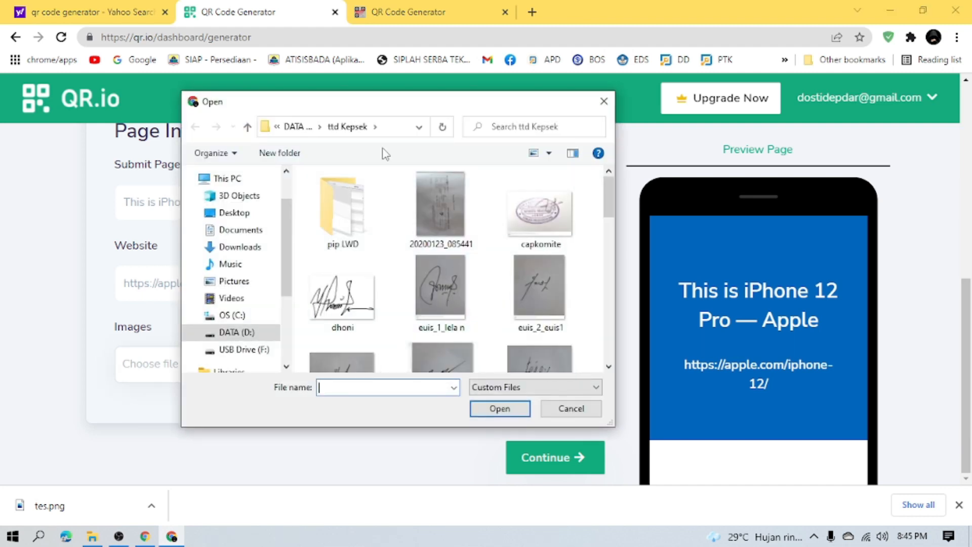
{"action": "left_click", "coordinate": [230, 333]}
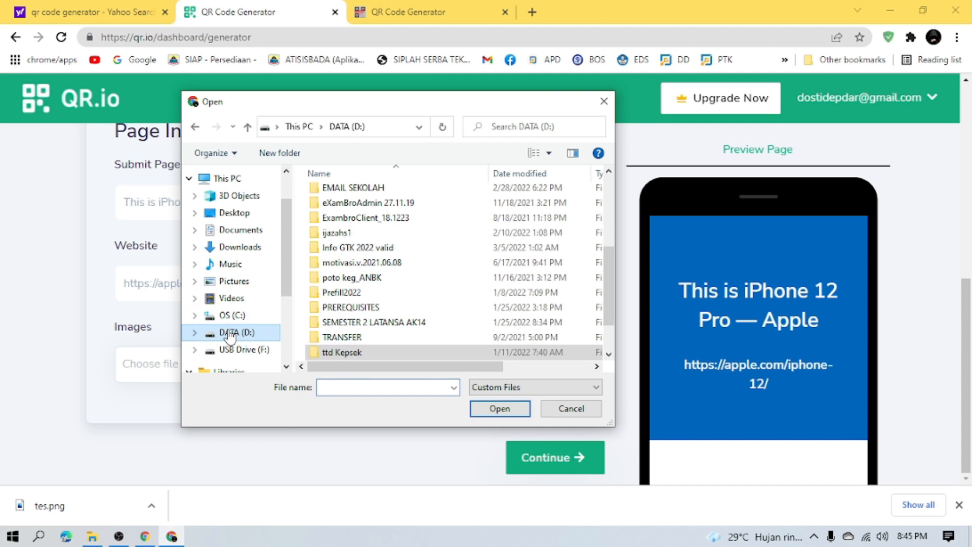
{"action": "double_click", "coordinate": [403, 352]}
{"action": "scroll", "coordinate": [452, 337], "scroll_direction": "down", "scroll_amount": 1}
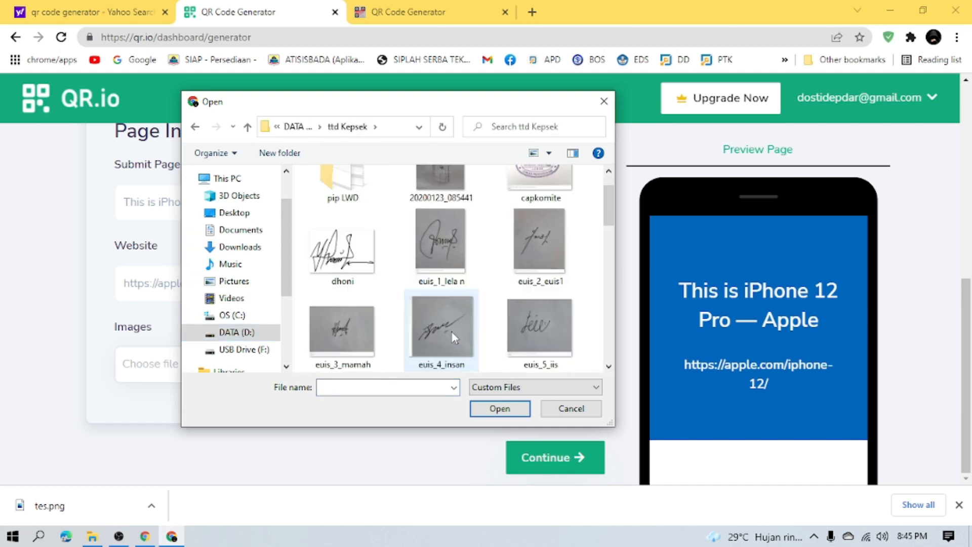
{"action": "left_click", "coordinate": [345, 261]}
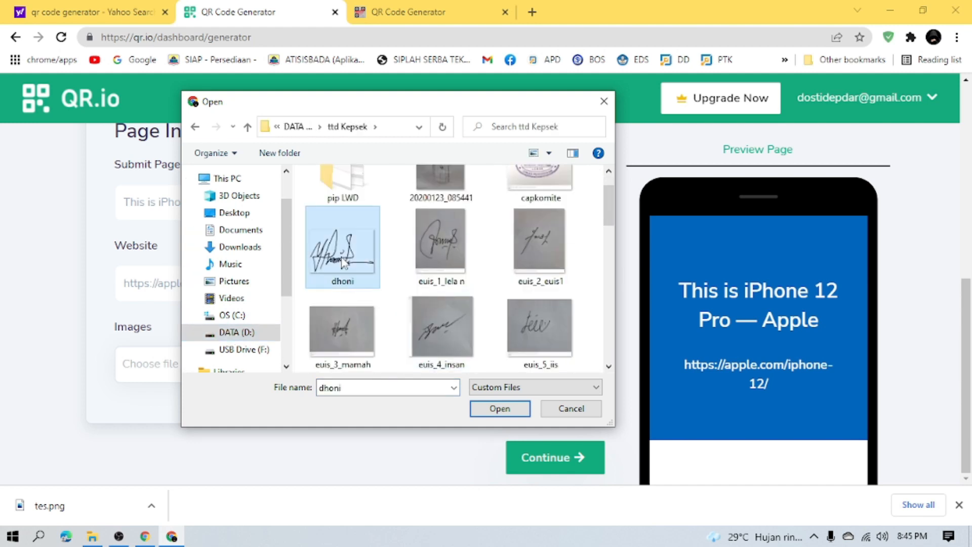
{"action": "left_click", "coordinate": [486, 408]}
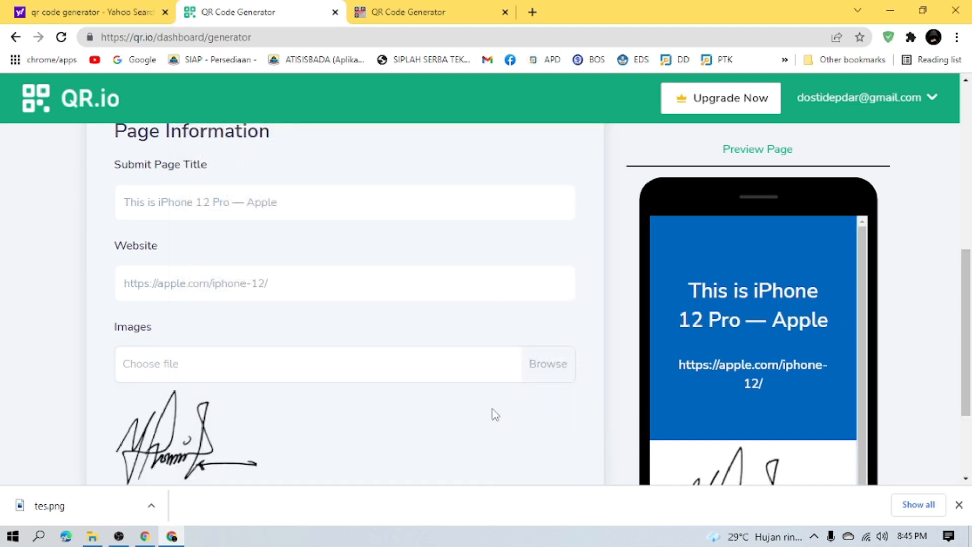
{"action": "scroll", "coordinate": [495, 414], "scroll_direction": "down", "scroll_amount": 3}
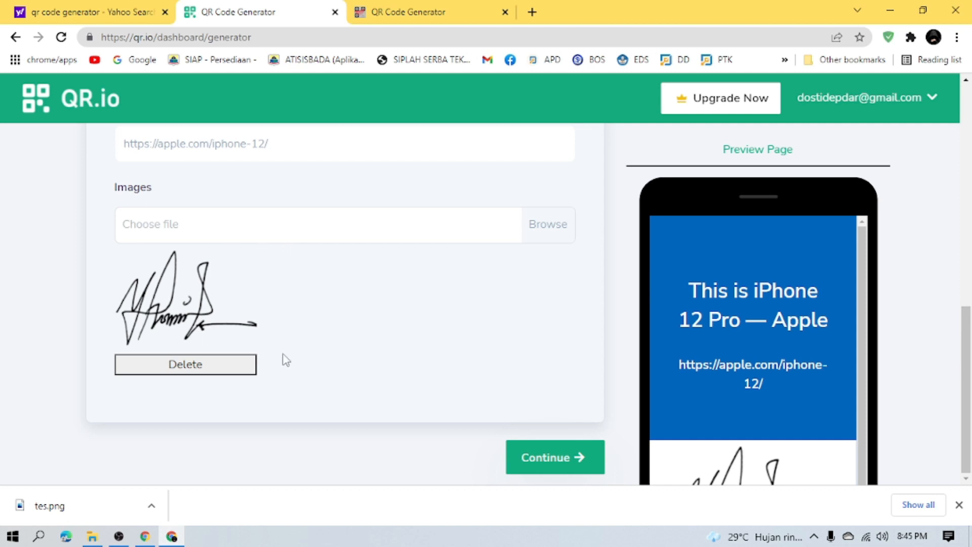
{"action": "scroll", "coordinate": [286, 359], "scroll_direction": "up", "scroll_amount": 5}
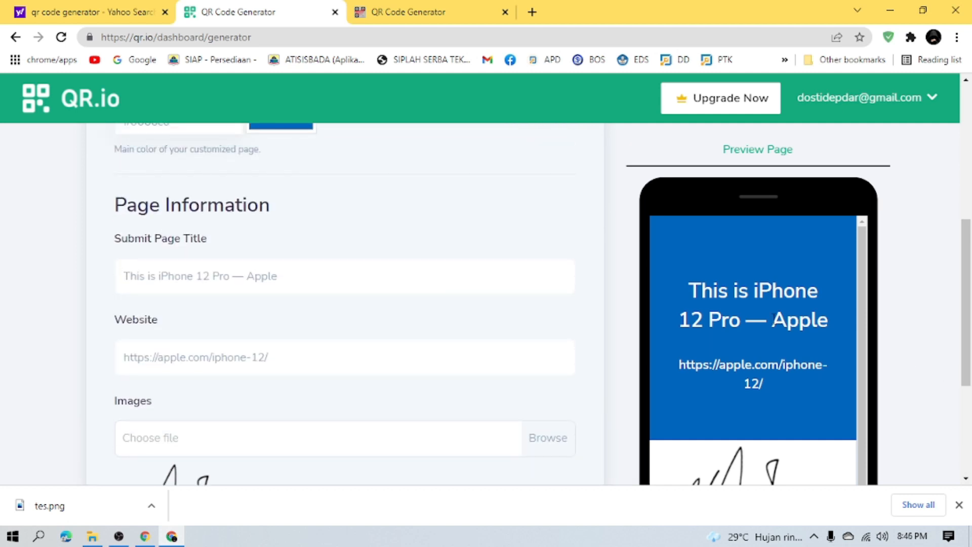
Step: Review the page title, website and uploaded signature in the page information, leave them as they are, and continue to Color & Shape
{"action": "scroll", "coordinate": [749, 253], "scroll_direction": "down", "scroll_amount": 1}
{"action": "left_click_drag", "start_coordinate": [694, 278], "coordinate": [830, 332]}
{"action": "left_click_drag", "start_coordinate": [124, 278], "coordinate": [348, 307]}
{"action": "left_click", "coordinate": [330, 315]}
{"action": "scroll", "coordinate": [266, 287], "scroll_direction": "down", "scroll_amount": 4}
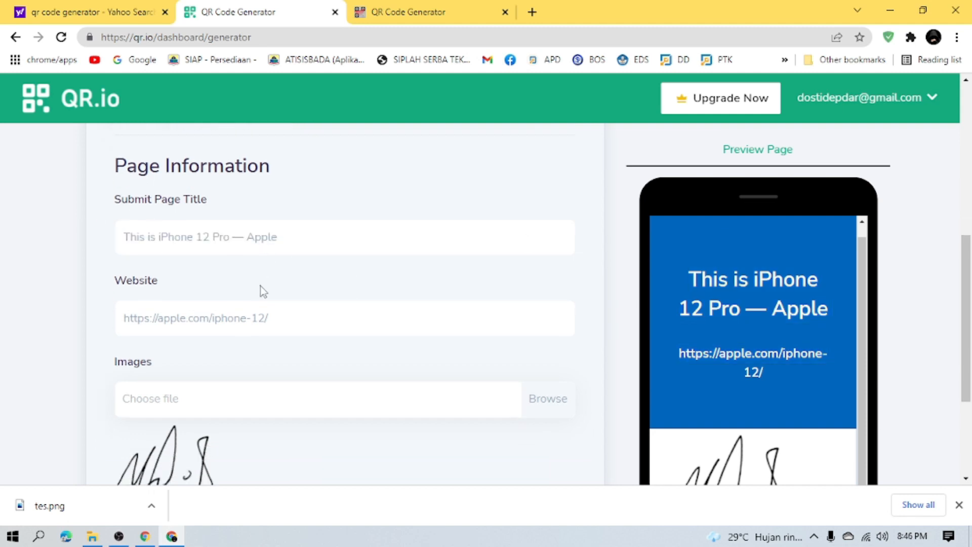
{"action": "scroll", "coordinate": [260, 288], "scroll_direction": "up", "scroll_amount": 1}
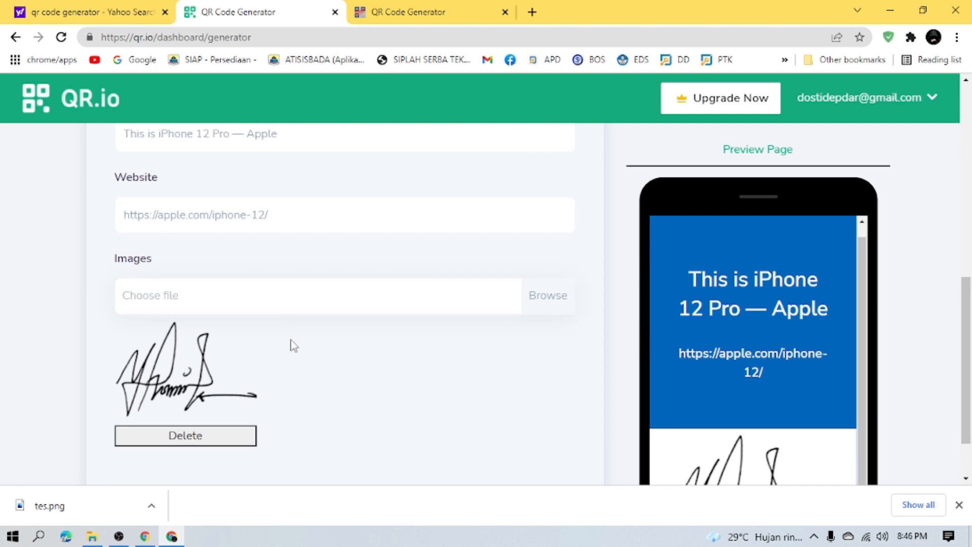
{"action": "scroll", "coordinate": [302, 389], "scroll_direction": "down", "scroll_amount": 1}
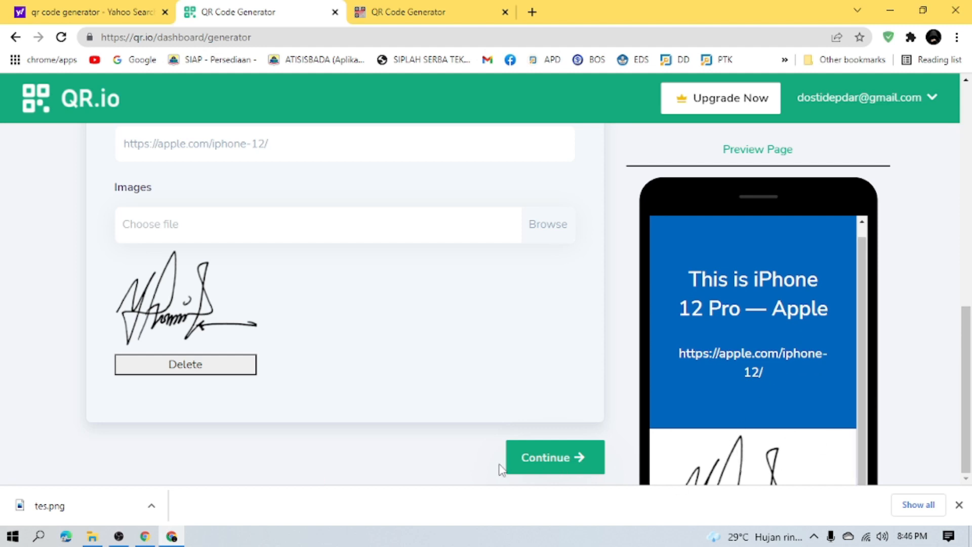
{"action": "left_click", "coordinate": [541, 467]}
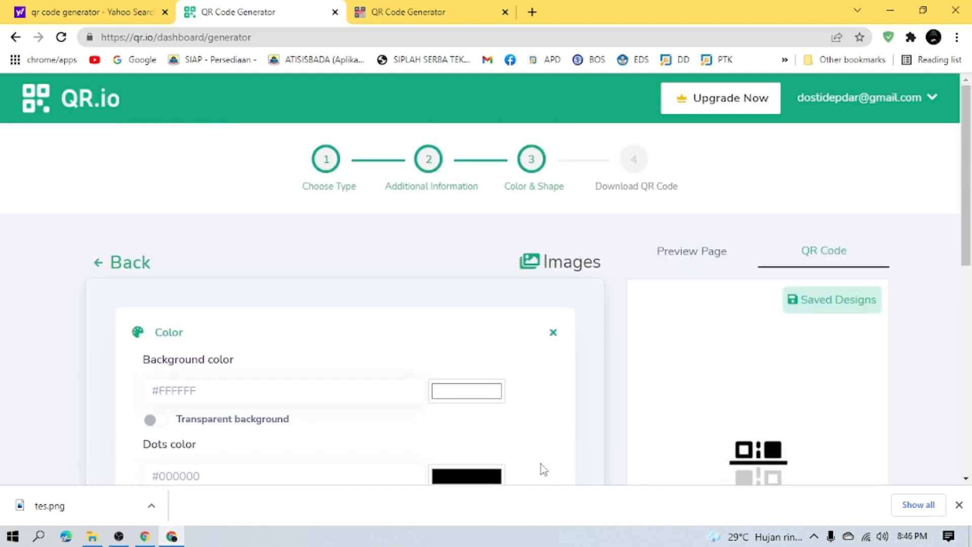
Step: Set the QR code's marker border color to blue #2634f7
{"action": "left_click_drag", "start_coordinate": [966, 246], "coordinate": [957, 302]}
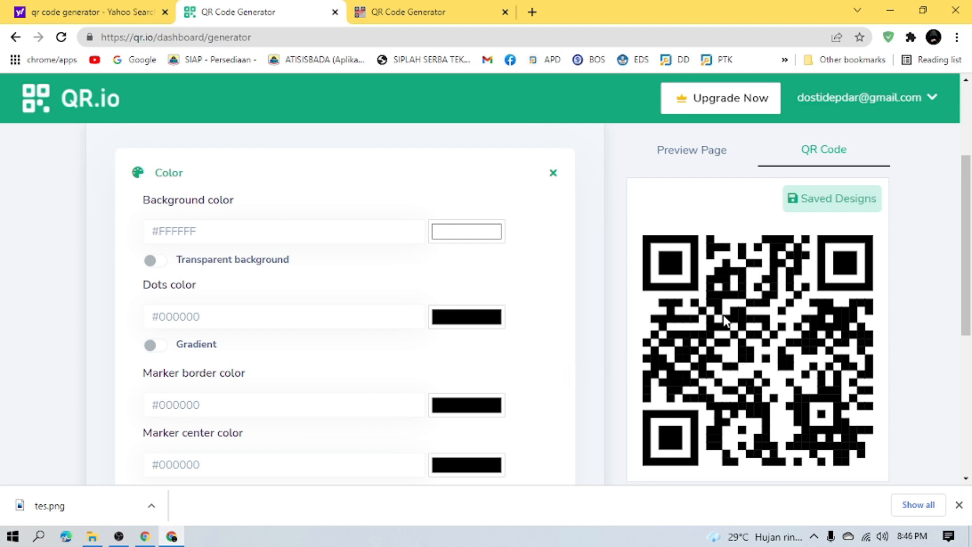
{"action": "scroll", "coordinate": [725, 320], "scroll_direction": "down", "scroll_amount": 1}
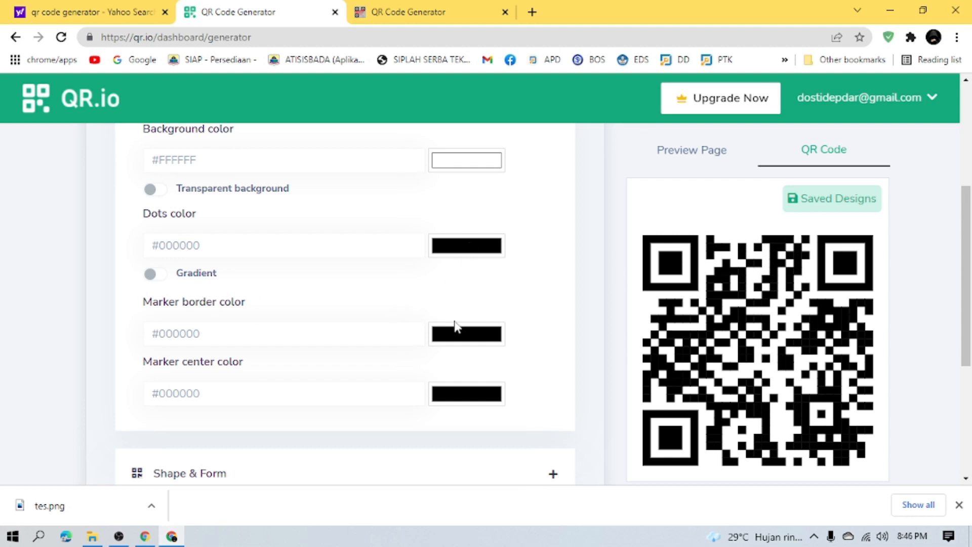
{"action": "scroll", "coordinate": [454, 277], "scroll_direction": "up", "scroll_amount": 1}
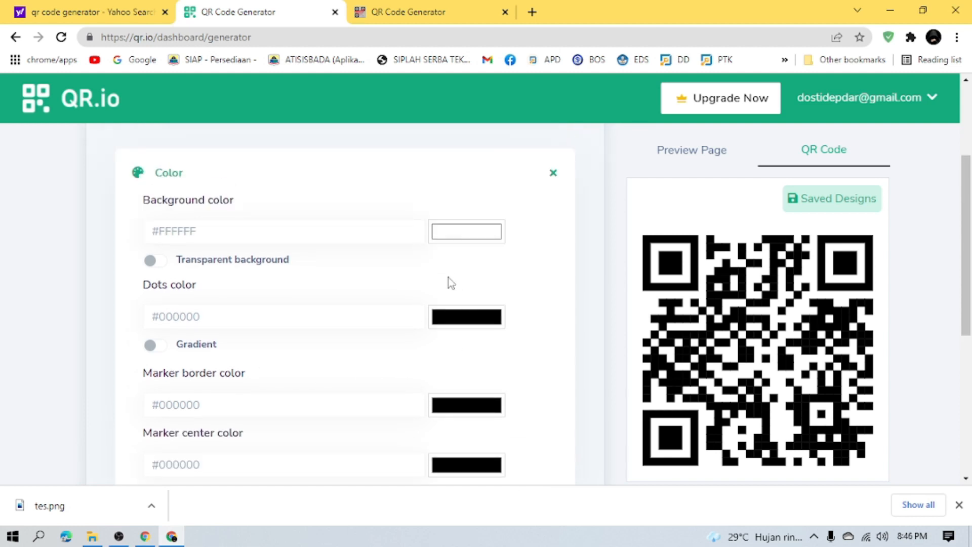
{"action": "scroll", "coordinate": [457, 314], "scroll_direction": "down", "scroll_amount": 1}
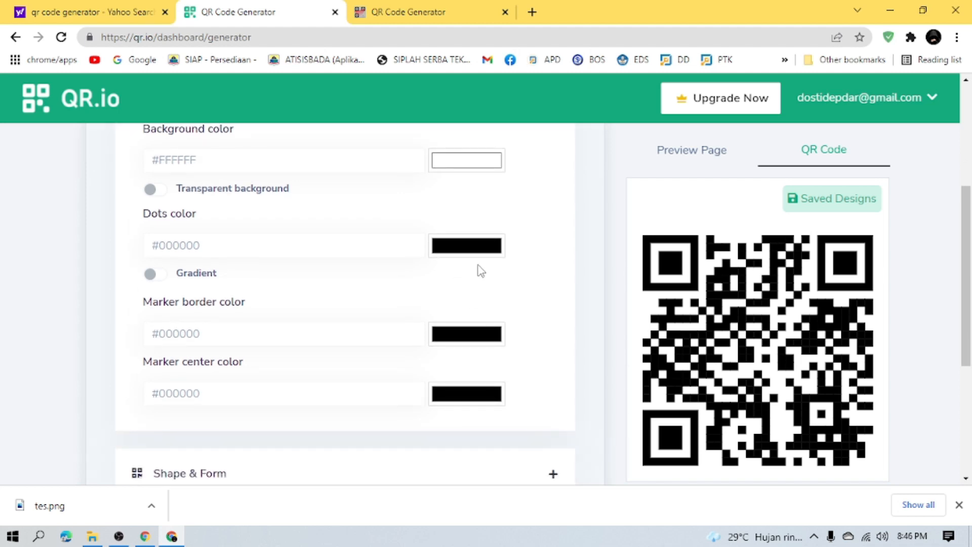
{"action": "left_click", "coordinate": [471, 336]}
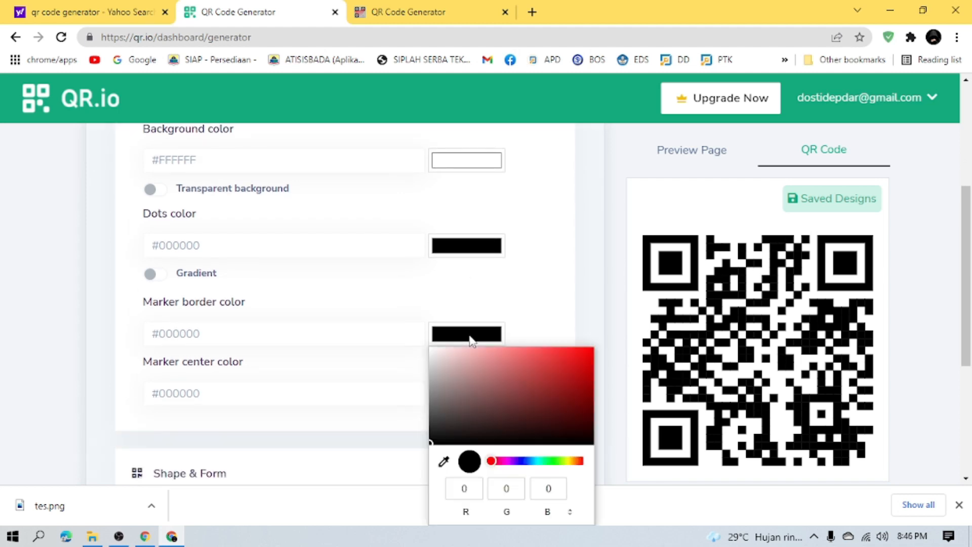
{"action": "left_click", "coordinate": [568, 351]}
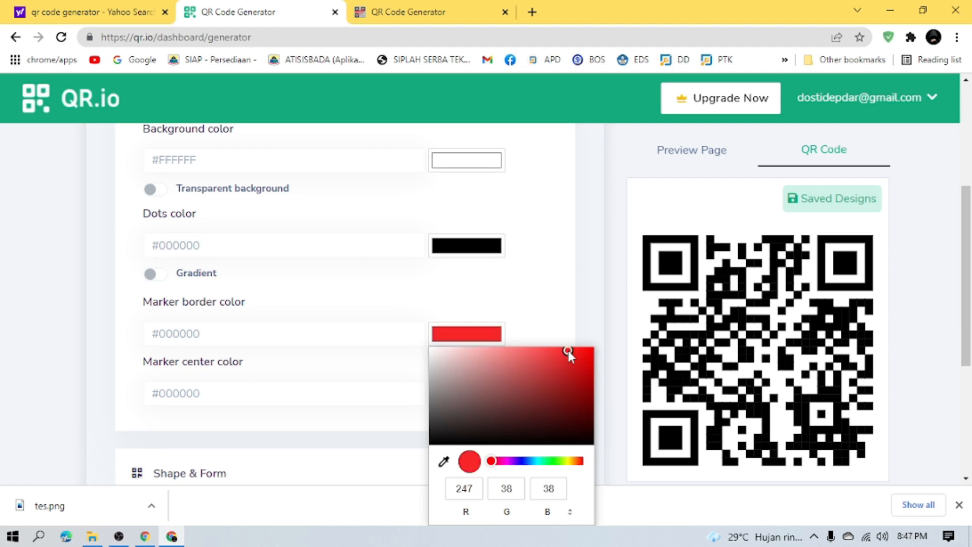
{"action": "left_click_drag", "start_coordinate": [491, 460], "coordinate": [524, 470]}
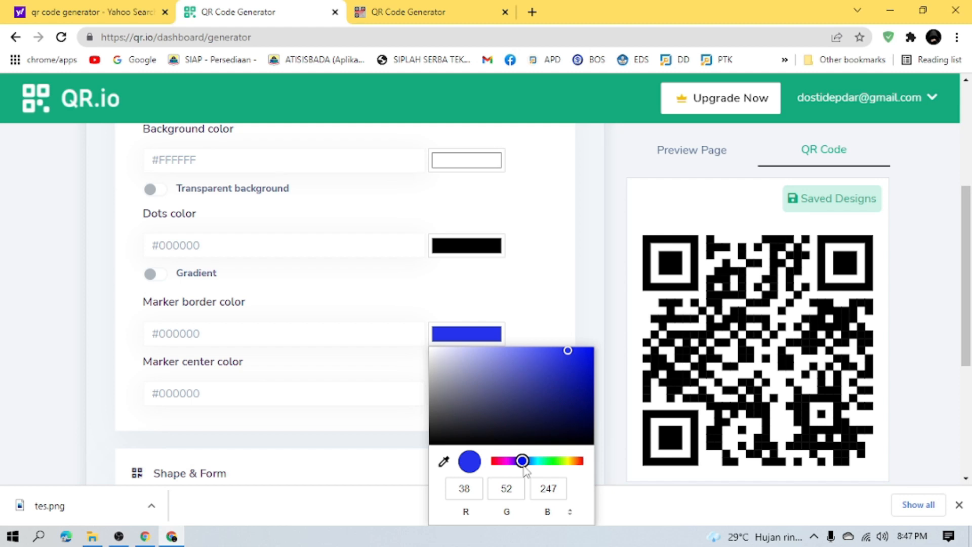
{"action": "left_click", "coordinate": [521, 304]}
{"action": "scroll", "coordinate": [521, 304], "scroll_direction": "down", "scroll_amount": 2}
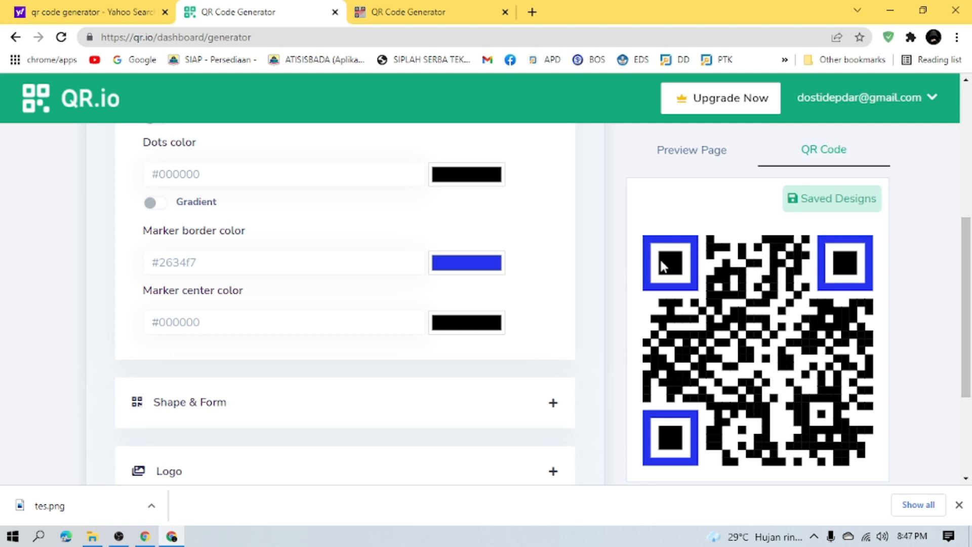
{"action": "scroll", "coordinate": [448, 360], "scroll_direction": "down", "scroll_amount": 1}
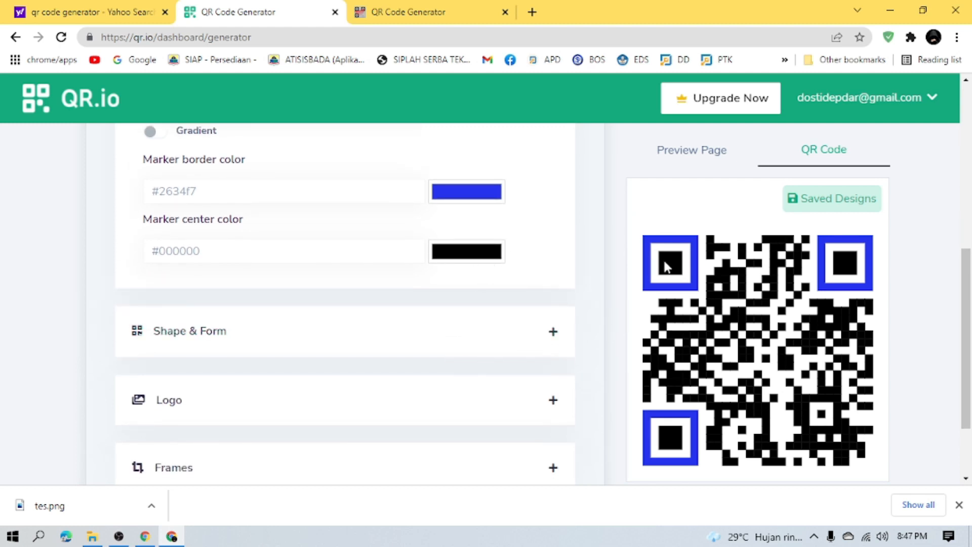
{"action": "left_click", "coordinate": [472, 255]}
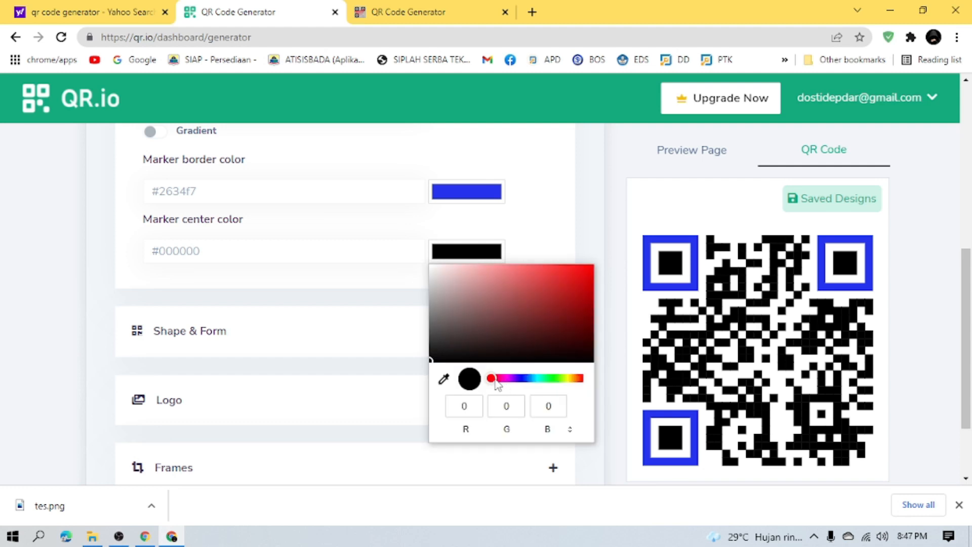
{"action": "left_click_drag", "start_coordinate": [491, 380], "coordinate": [541, 385]}
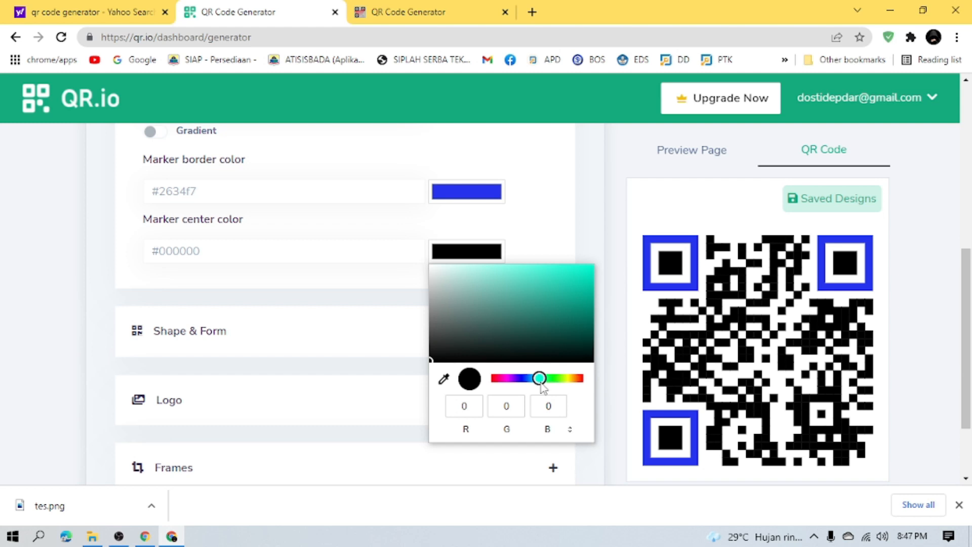
{"action": "left_click_drag", "start_coordinate": [541, 385], "coordinate": [567, 388]}
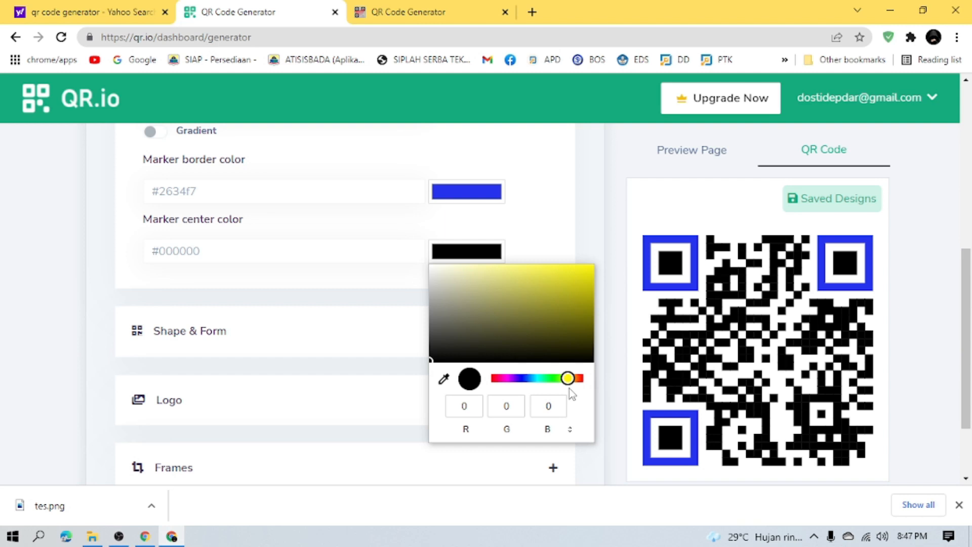
{"action": "left_click", "coordinate": [387, 318]}
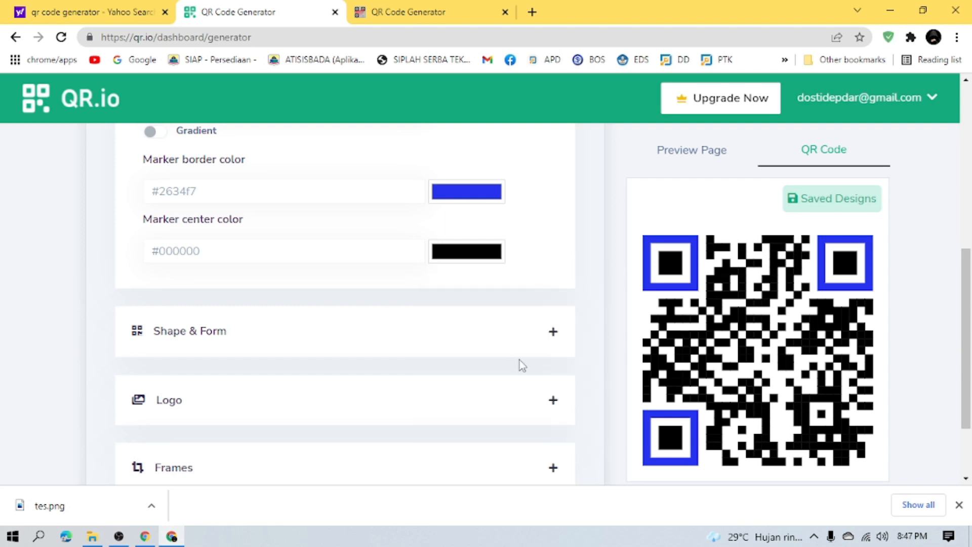
Step: Set the QR code's marker center color to yellow #f5f91a
{"action": "left_click", "coordinate": [467, 251]}
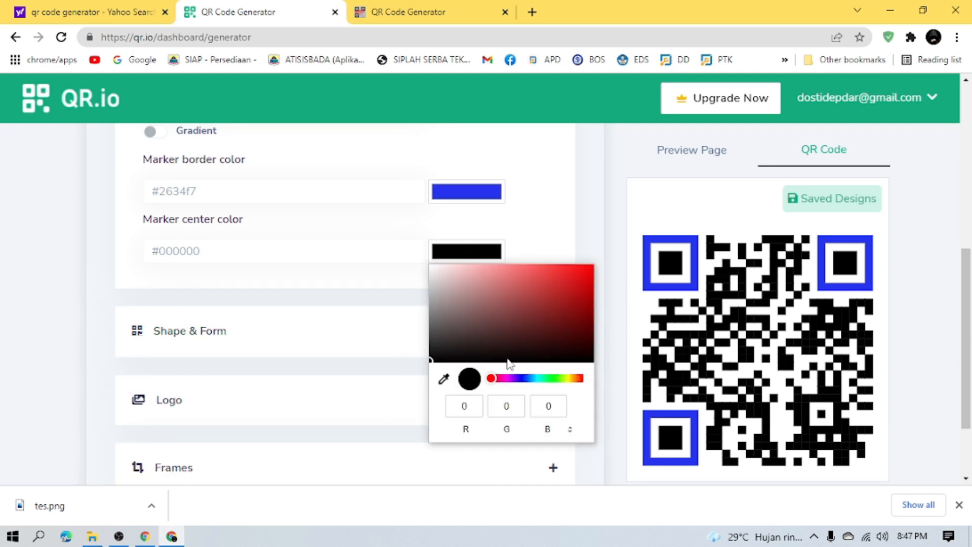
{"action": "left_click", "coordinate": [568, 378]}
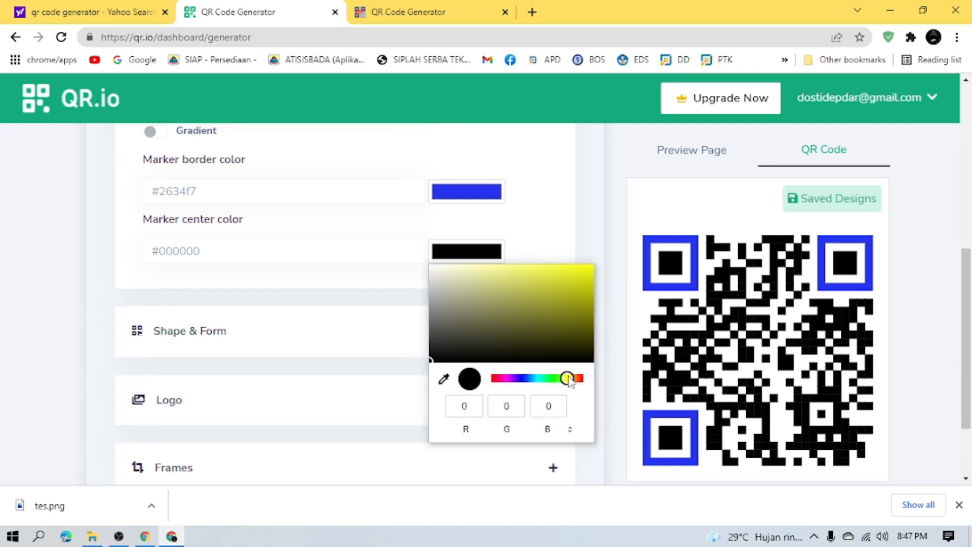
{"action": "left_click", "coordinate": [576, 268]}
{"action": "left_click", "coordinate": [391, 290]}
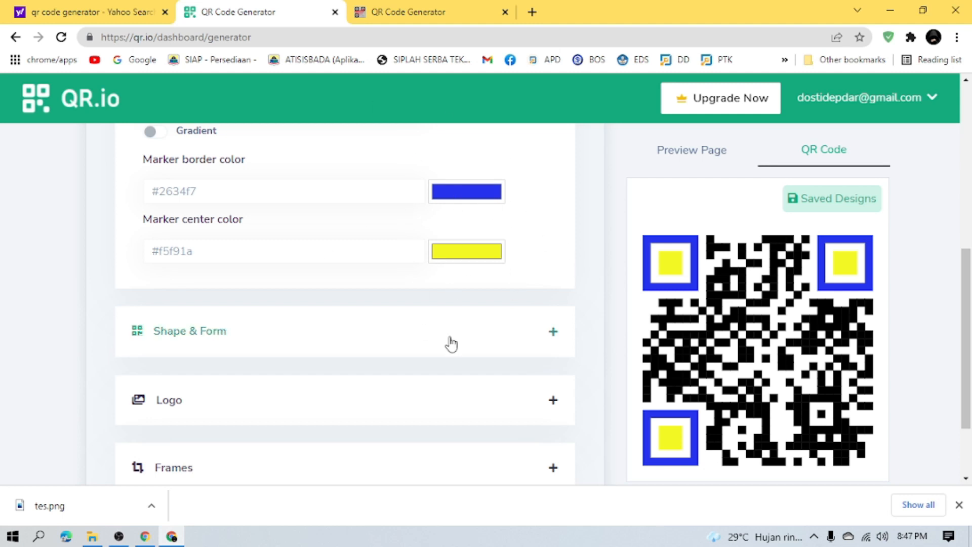
Step: Under Shape & Form, give both the marker border and the marker center a circular shape
{"action": "scroll", "coordinate": [450, 347], "scroll_direction": "down", "scroll_amount": 1}
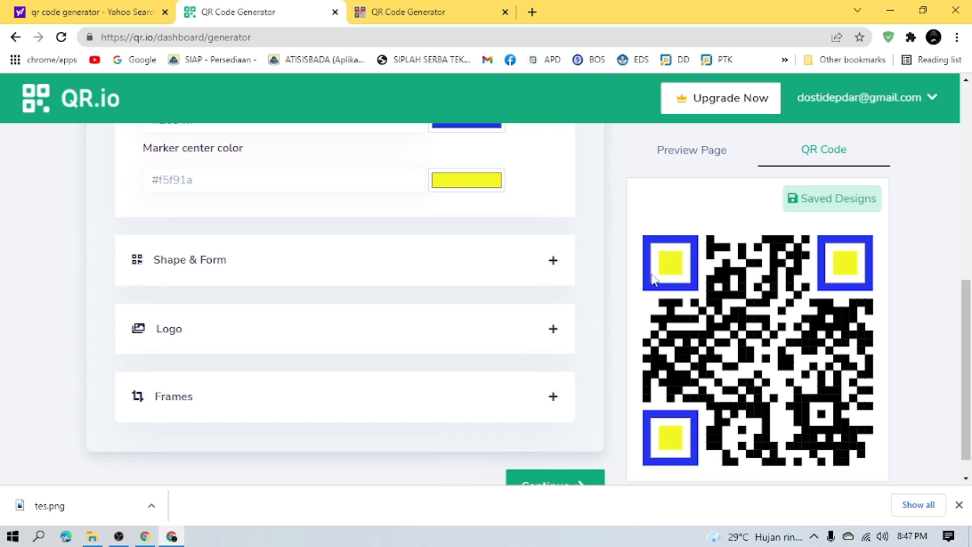
{"action": "left_click", "coordinate": [263, 272]}
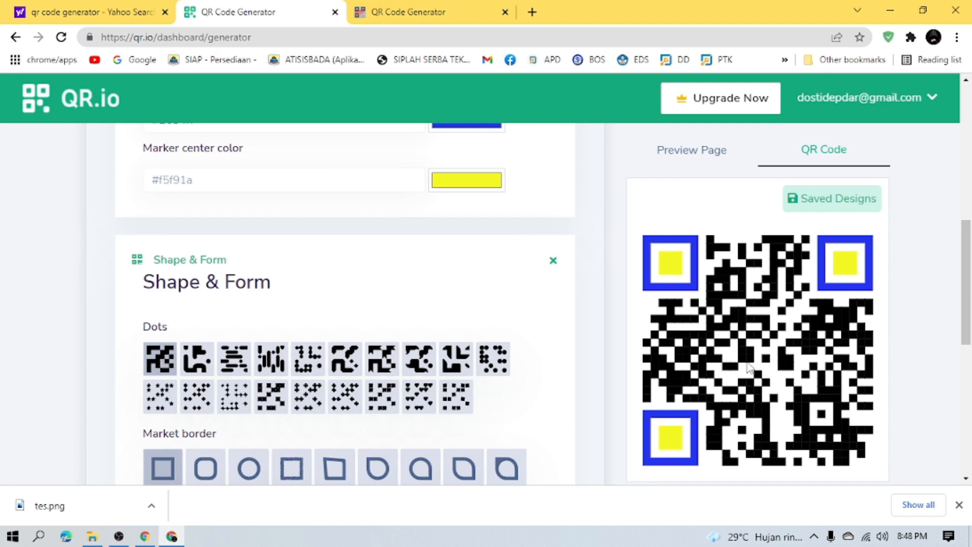
{"action": "scroll", "coordinate": [748, 367], "scroll_direction": "down", "scroll_amount": 2}
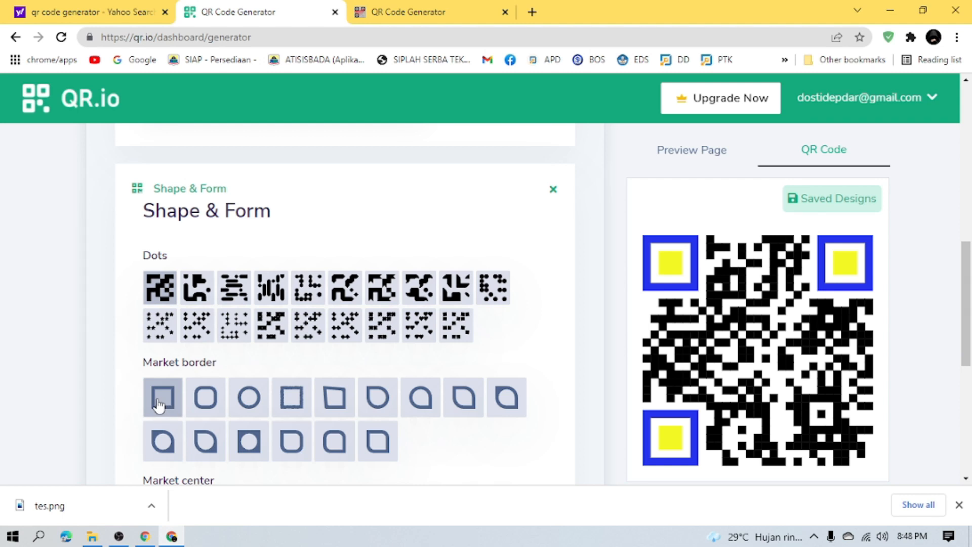
{"action": "left_click", "coordinate": [248, 404]}
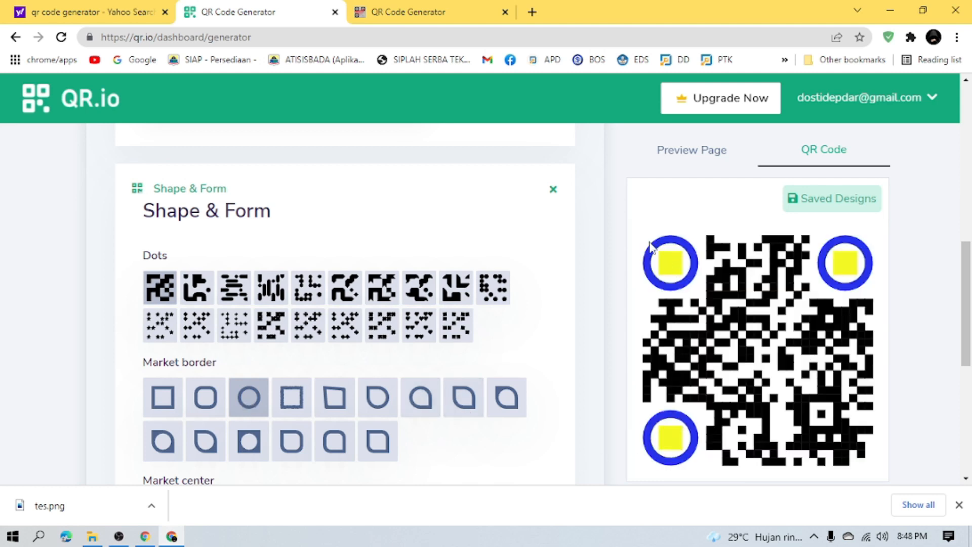
{"action": "scroll", "coordinate": [350, 424], "scroll_direction": "down", "scroll_amount": 3}
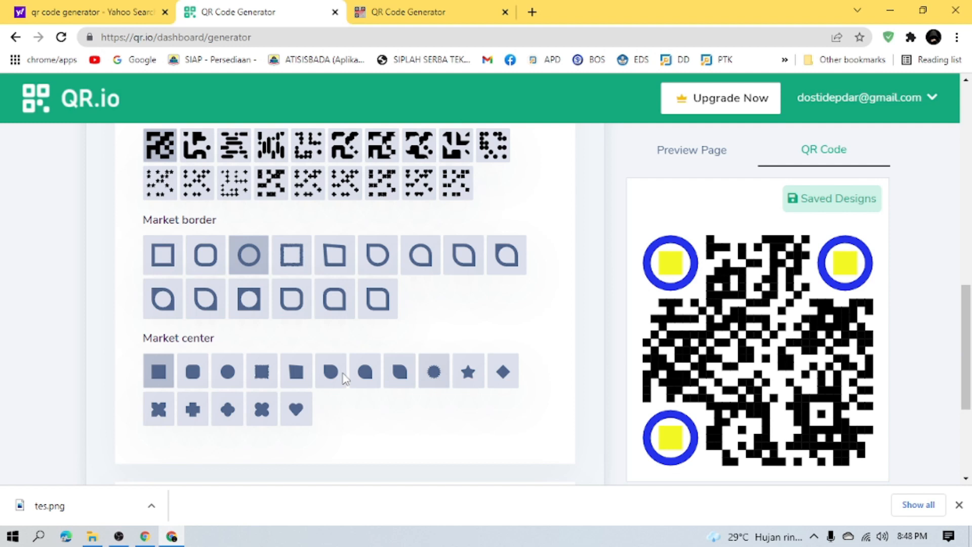
{"action": "left_click", "coordinate": [230, 377]}
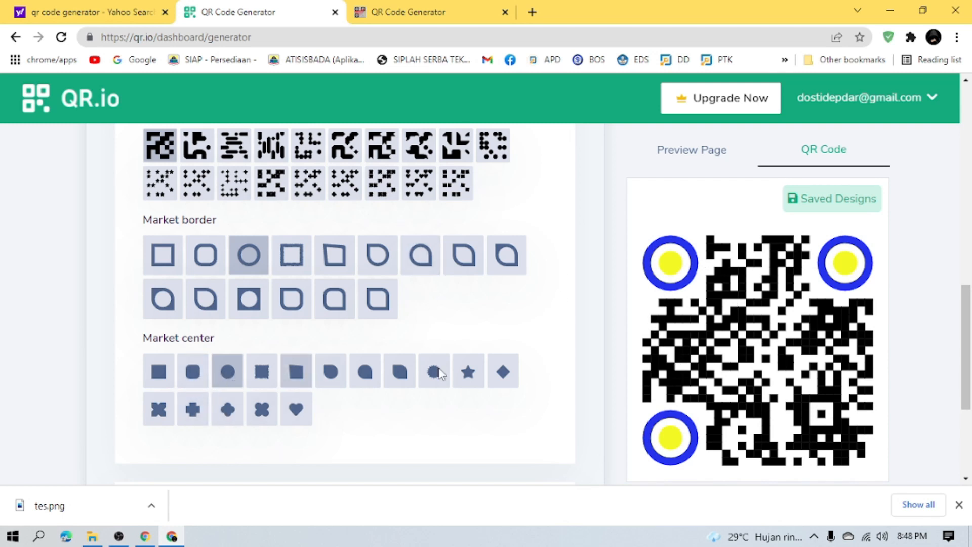
Step: Leave the logo and frames unset and continue to finish creating the QR code
{"action": "scroll", "coordinate": [553, 332], "scroll_direction": "down", "scroll_amount": 1}
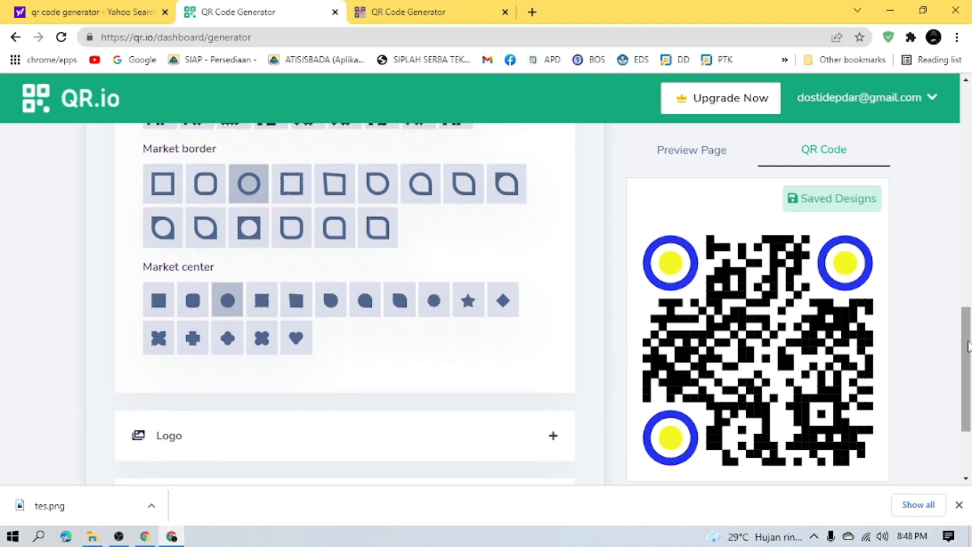
{"action": "left_click_drag", "start_coordinate": [968, 346], "coordinate": [967, 387]}
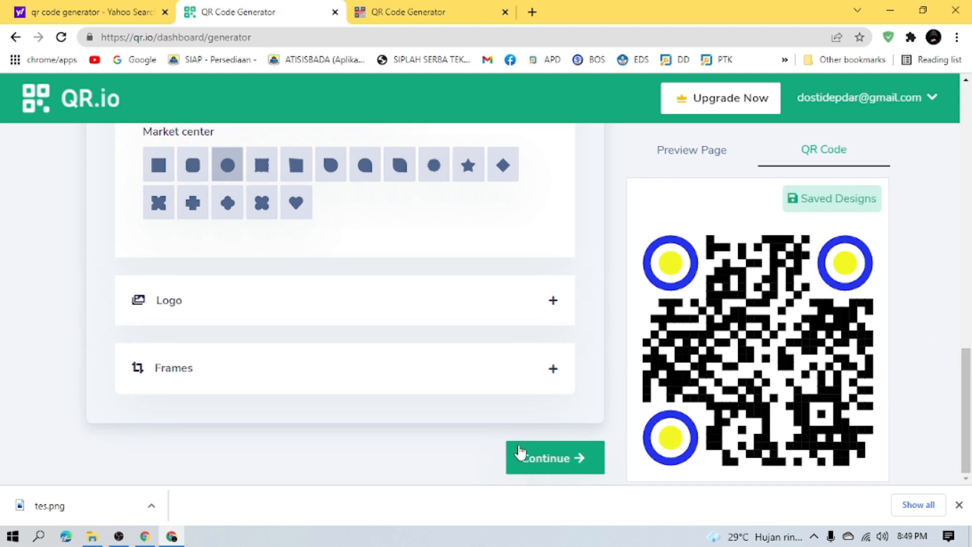
{"action": "left_click", "coordinate": [570, 468]}
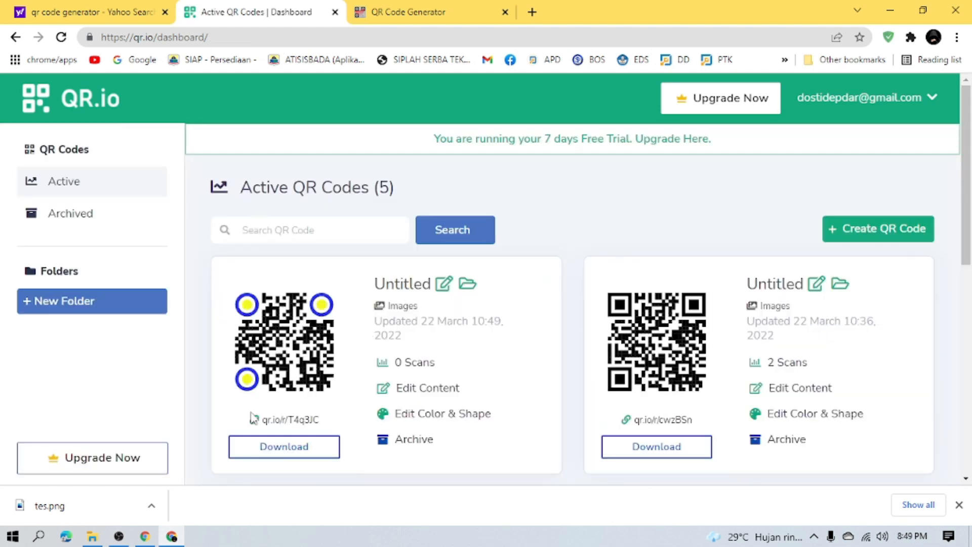
Step: Start downloading the QR code with the blue and yellow circular markers in PNG format
{"action": "left_click_drag", "start_coordinate": [970, 215], "coordinate": [968, 267]}
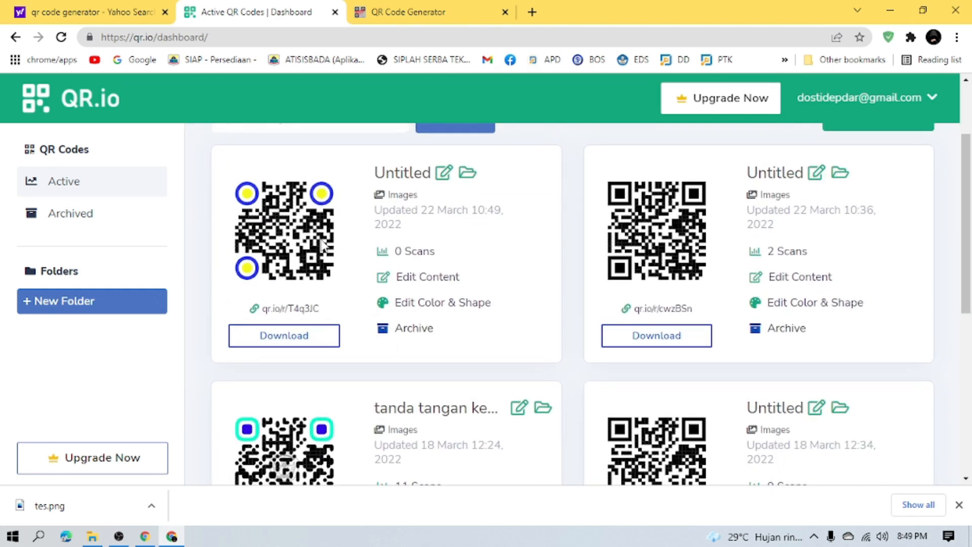
{"action": "scroll", "coordinate": [319, 248], "scroll_direction": "up", "scroll_amount": 2}
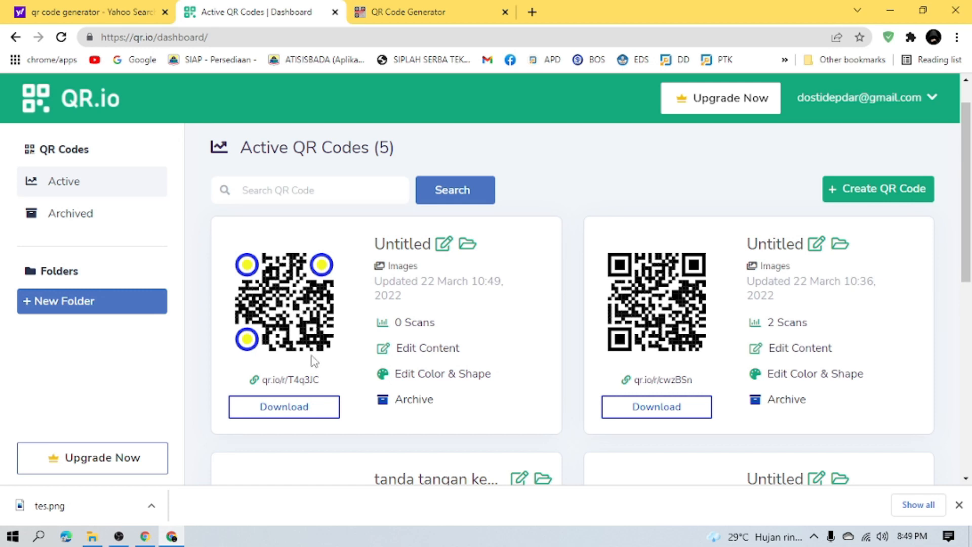
{"action": "left_click", "coordinate": [274, 414]}
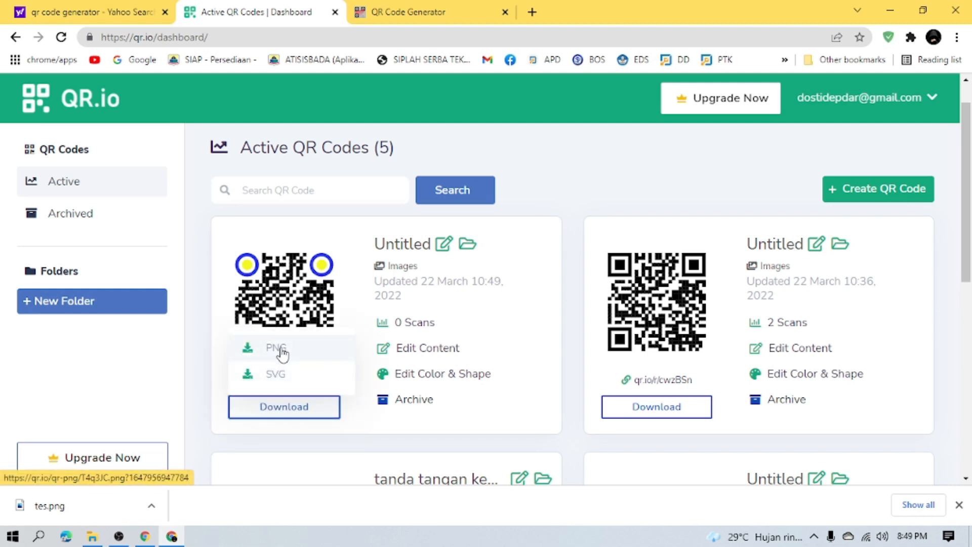
{"action": "left_click", "coordinate": [278, 354]}
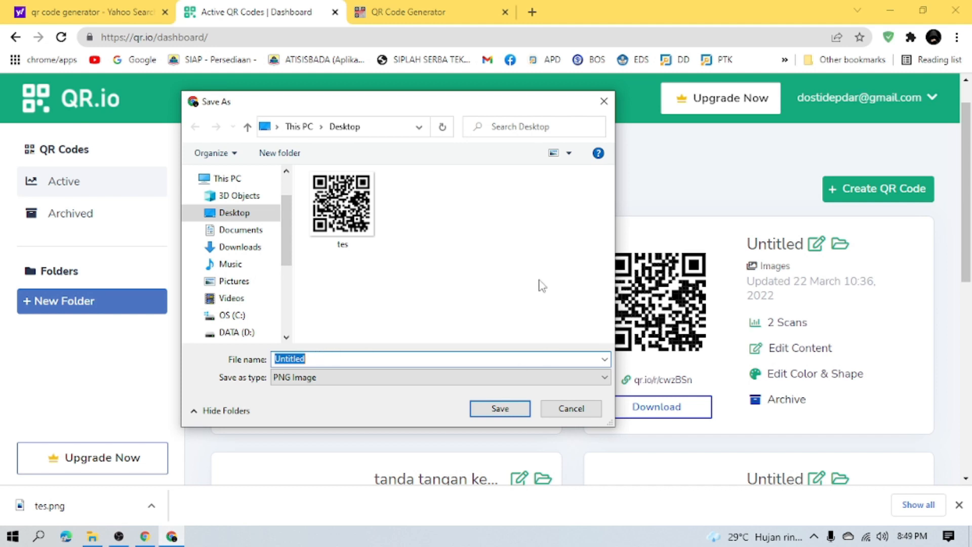
{"action": "left_click", "coordinate": [257, 235]}
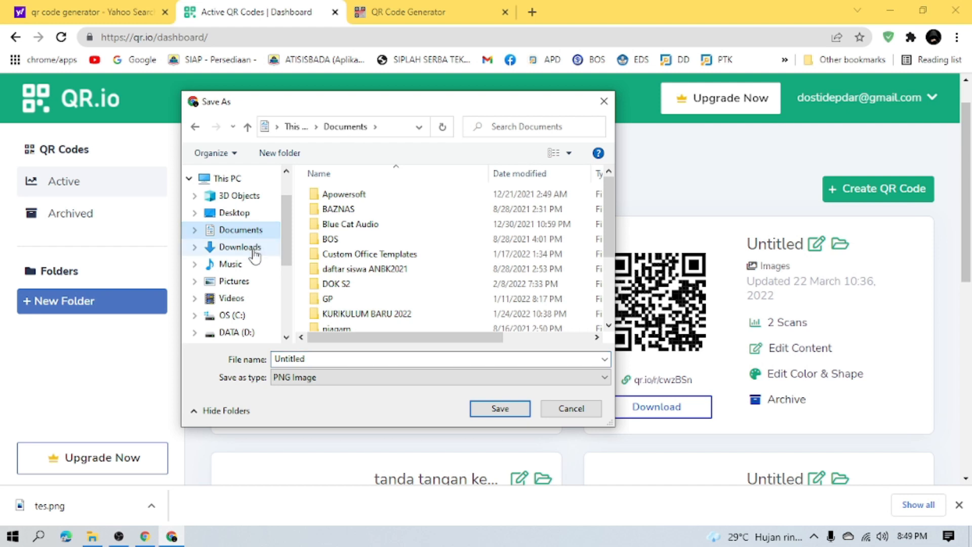
{"action": "left_click", "coordinate": [252, 250]}
{"action": "left_click", "coordinate": [245, 334]}
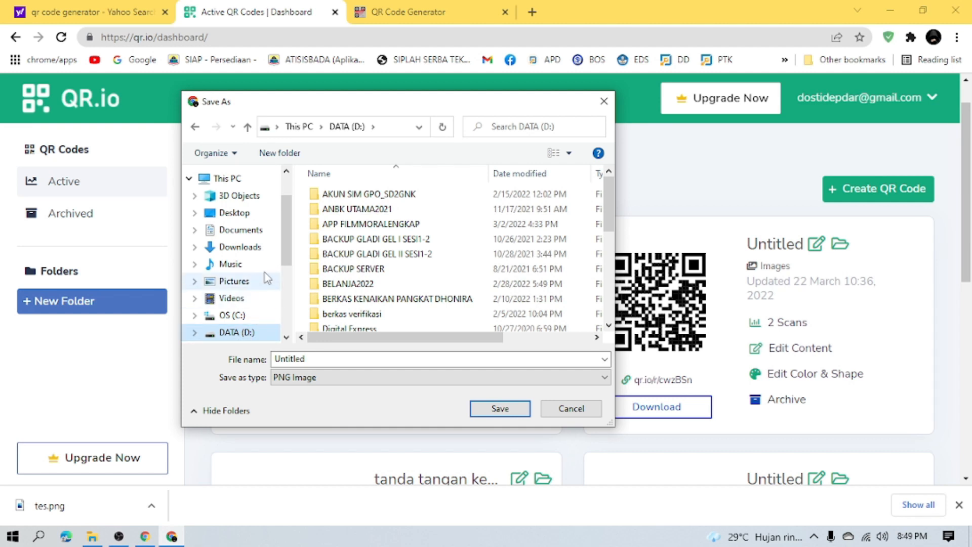
{"action": "left_click", "coordinate": [257, 232]}
{"action": "left_click", "coordinate": [244, 214]}
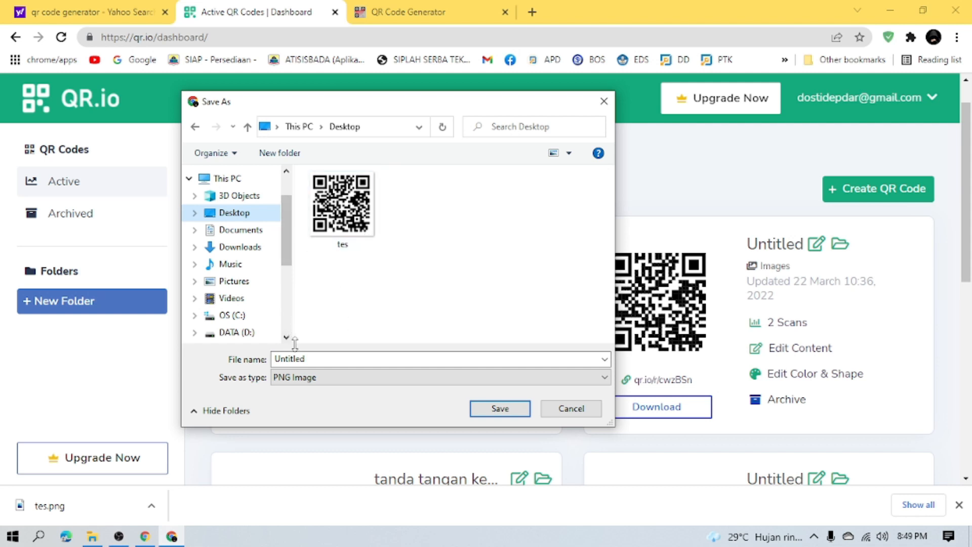
Step: Save the PNG image to the Desktop under the file name "contoh tanda tangan"
{"action": "double_click", "coordinate": [317, 360]}
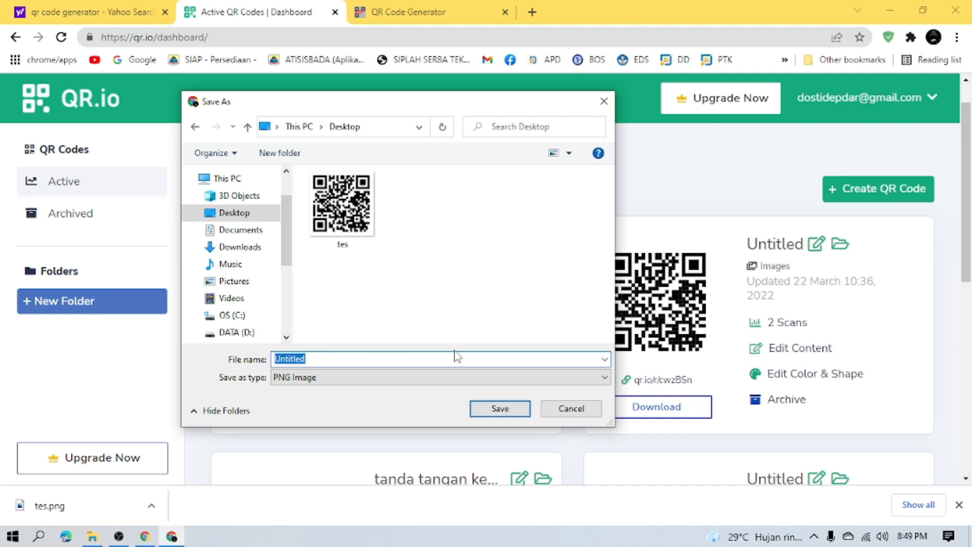
{"action": "type", "text": "contoh tanda tangan"}
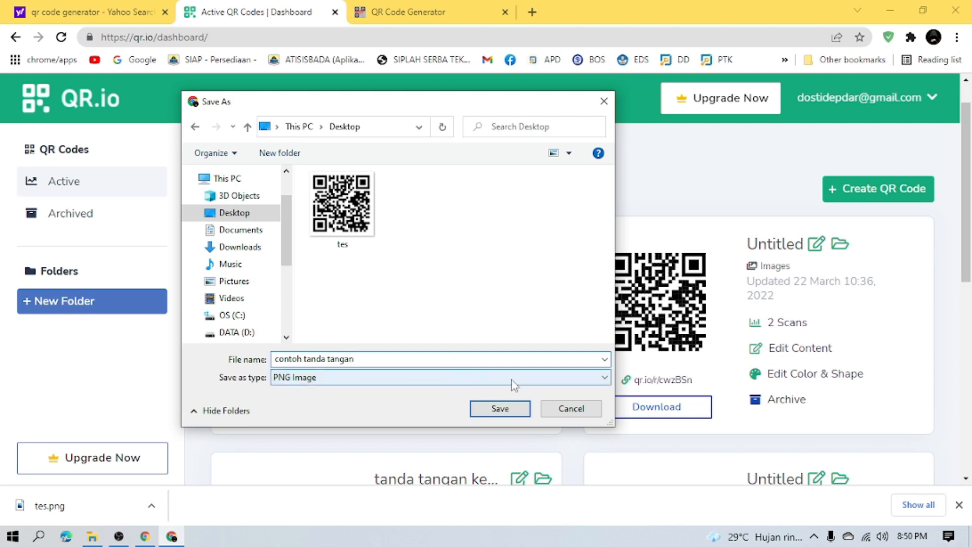
{"action": "left_click", "coordinate": [499, 409]}
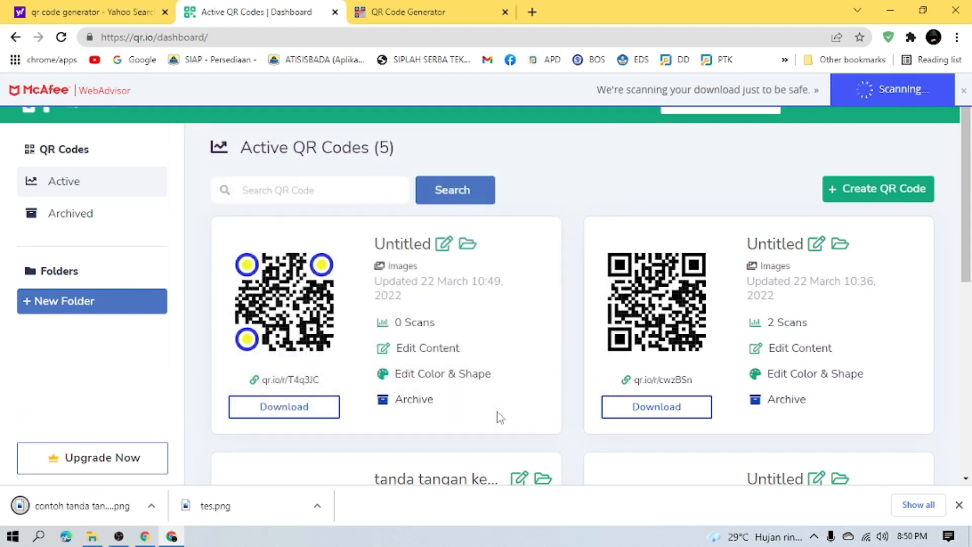
Step: Show the downloaded "contoh tanda tangan" file in its folder and open the image for viewing
{"action": "left_click", "coordinate": [152, 506]}
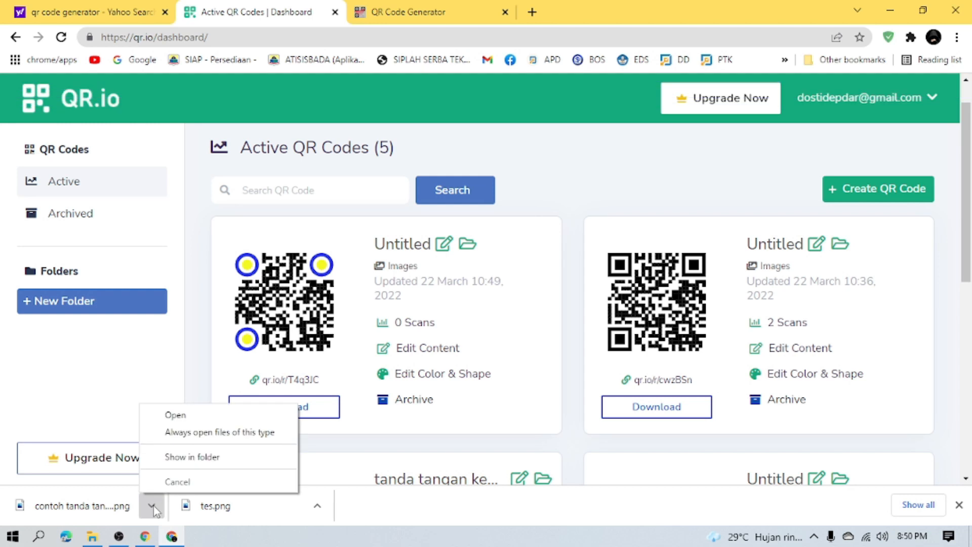
{"action": "left_click", "coordinate": [174, 459]}
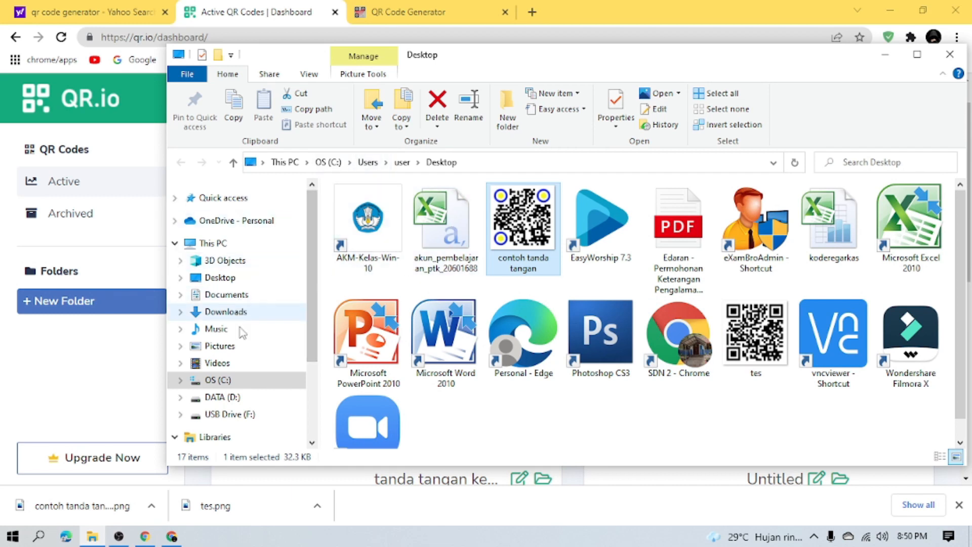
{"action": "double_click", "coordinate": [523, 226]}
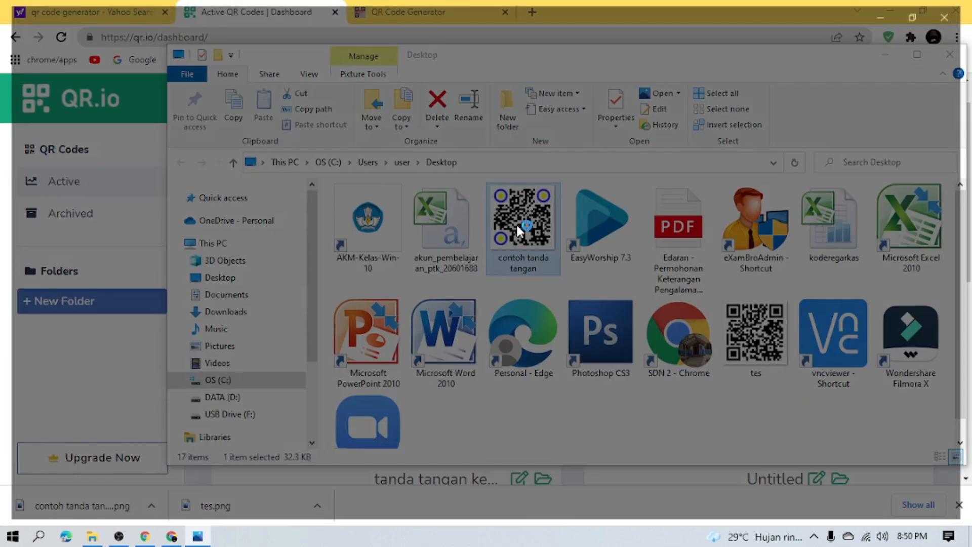